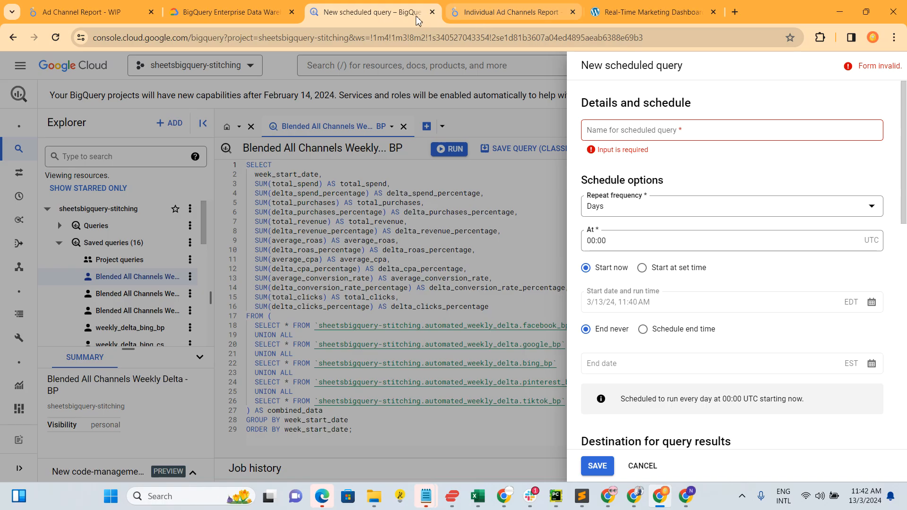
Switch between the BigQuery scheduled query form and the Real-Time Marketing Dashboard page, ending on the dashboard
left_click(512, 16)
left_click(622, 13)
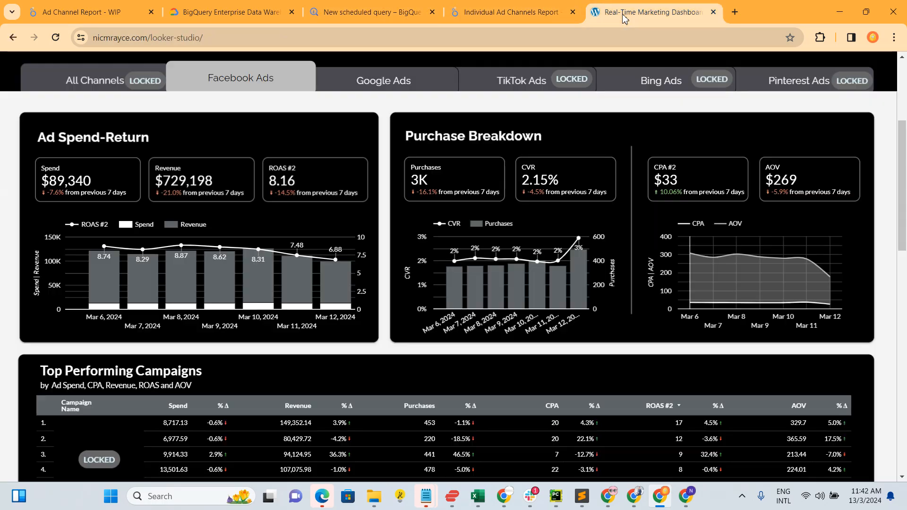
left_click(512, 12)
left_click(355, 10)
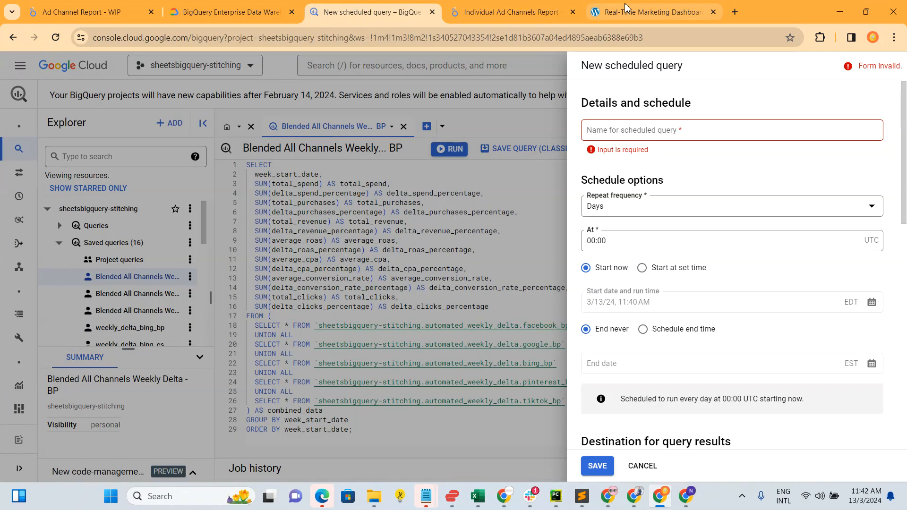
left_click(652, 12)
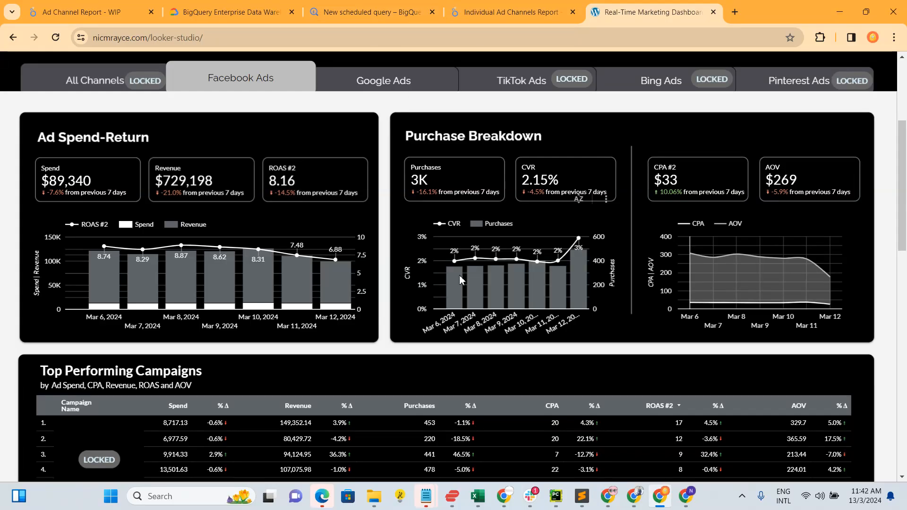
Examine the Facebook Ads dashboard's spend and purchase charts, campaign table, and account, funnel stage and channel selectors
scroll(460, 280, "down", 1)
scroll(460, 280, "up", 5)
scroll(461, 280, "down", 2)
scroll(460, 280, "up", 2)
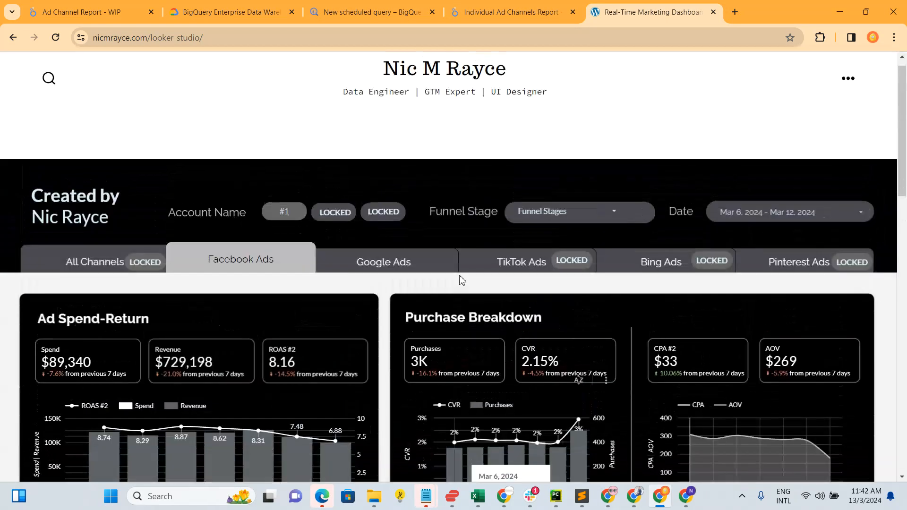
scroll(460, 280, "down", 7)
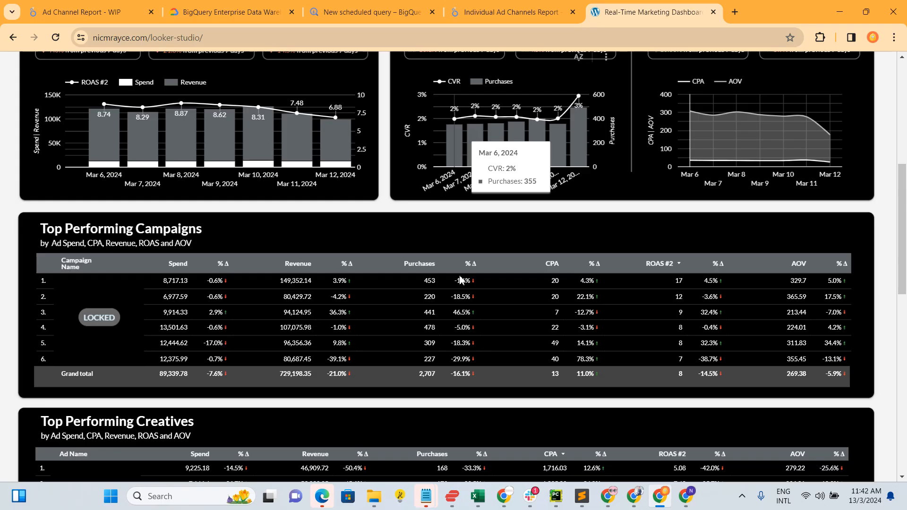
scroll(405, 227, "up", 4)
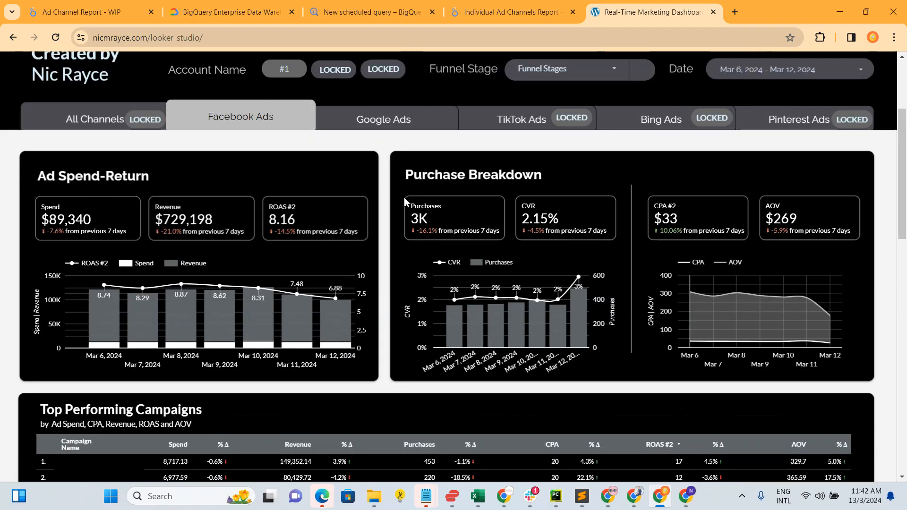
scroll(405, 203, "down", 1)
scroll(405, 202, "down", 1)
scroll(405, 202, "up", 2)
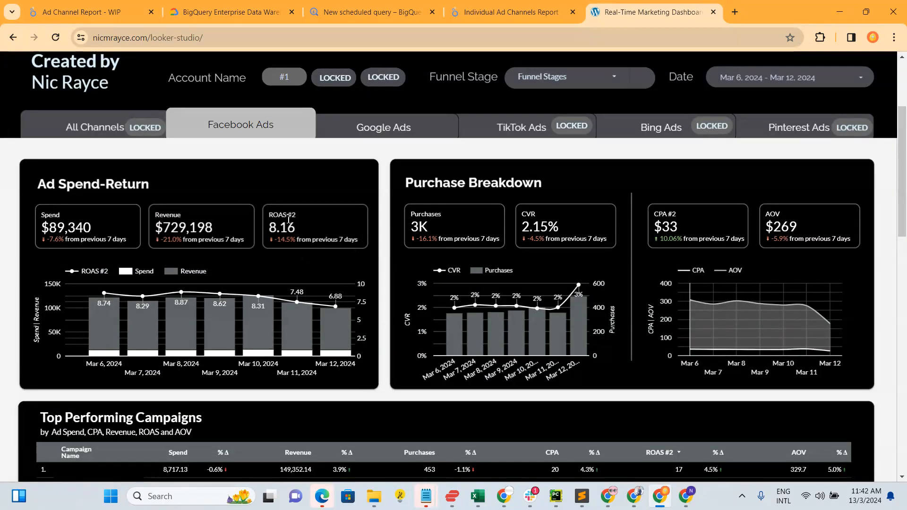
scroll(287, 217, "up", 2)
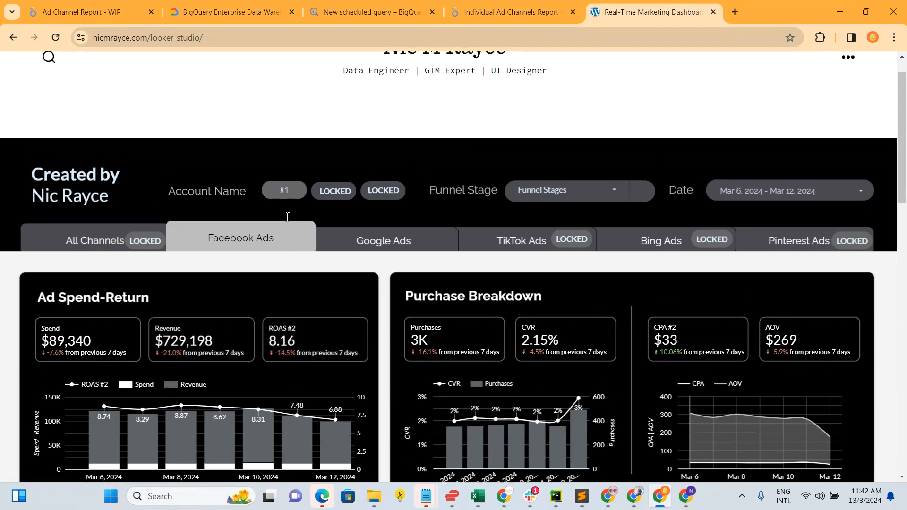
left_click(542, 189)
left_click(391, 170)
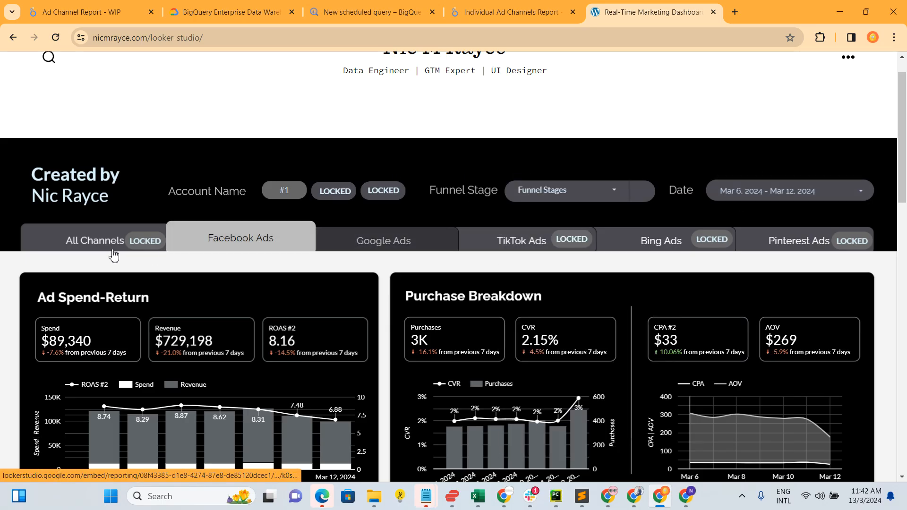
Review the Facebook Ads report from the spend and purchase charts through the Top Performing Campaigns and Top Performing Creatives tables
scroll(559, 296, "up", 1)
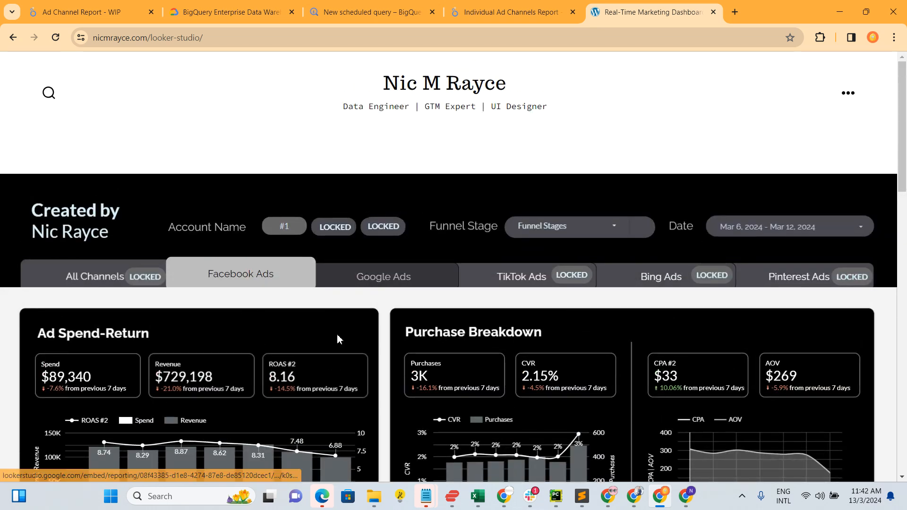
scroll(331, 350, "down", 3)
scroll(329, 354, "up", 3)
scroll(328, 348, "down", 5)
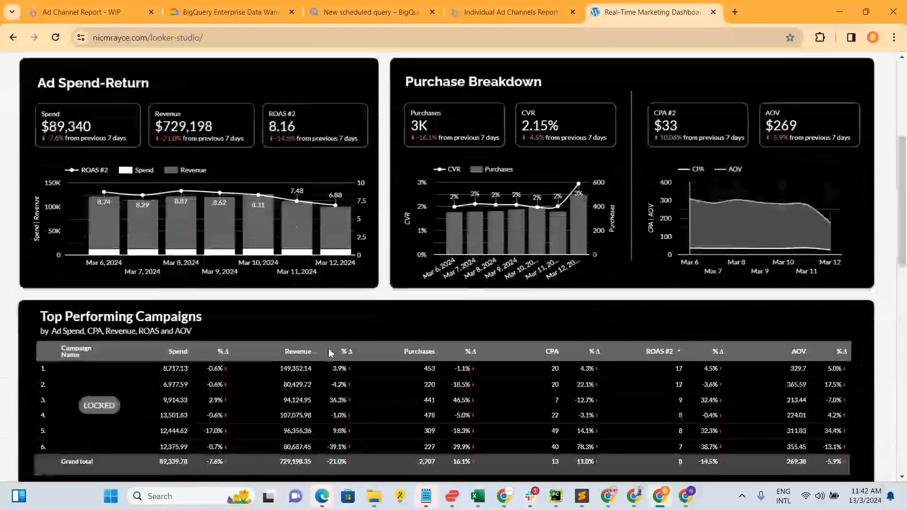
scroll(204, 239, "up", 2)
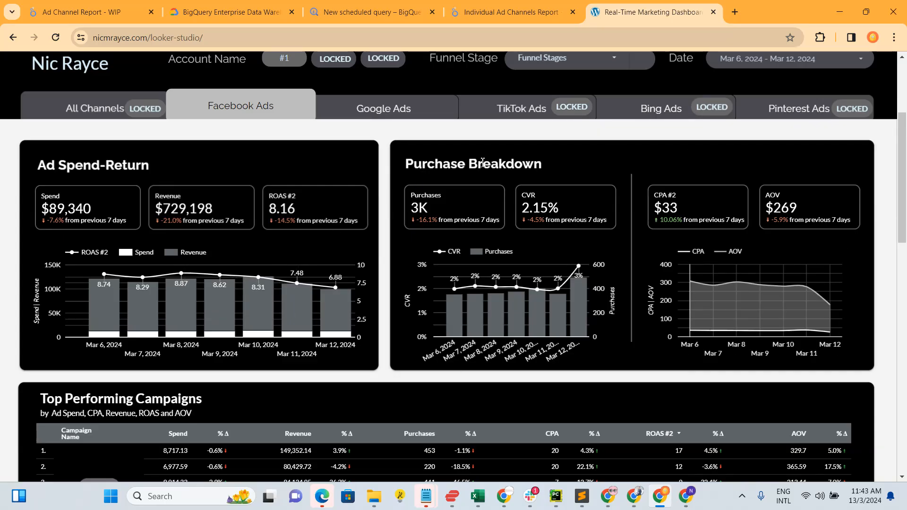
scroll(326, 307, "down", 2)
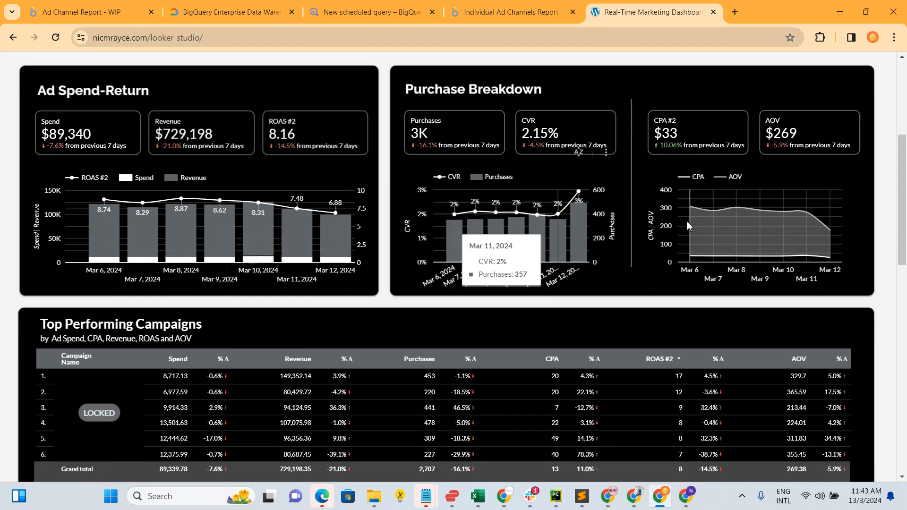
scroll(774, 227, "down", 1)
scroll(774, 227, "down", 2)
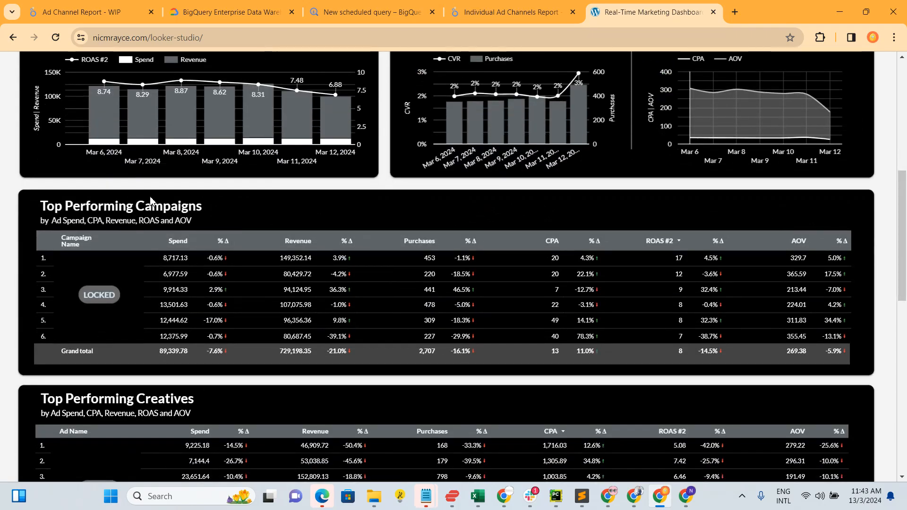
scroll(189, 194, "down", 5)
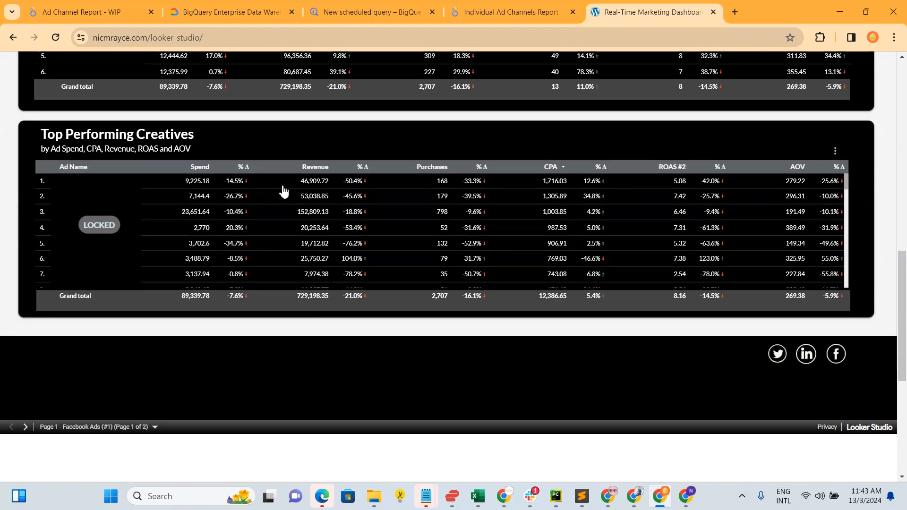
left_click(902, 162)
scroll(901, 210, "down", 7)
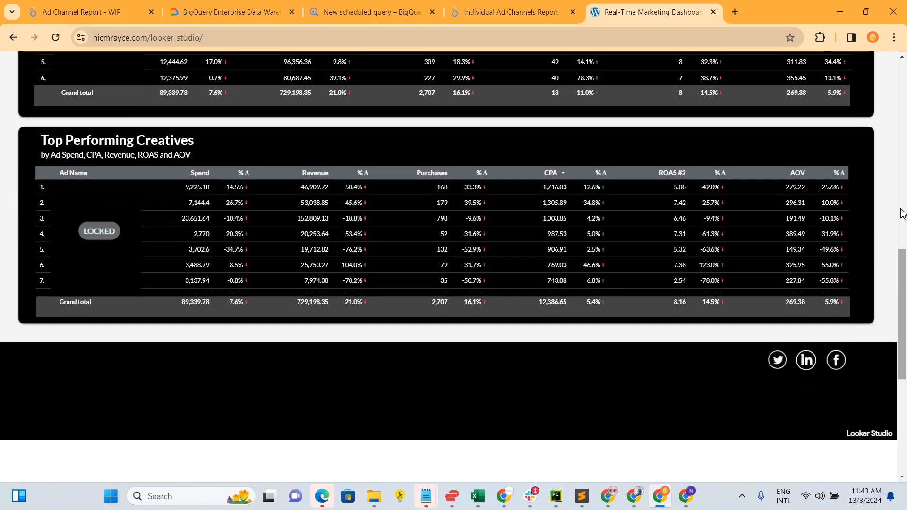
scroll(902, 209, "up", 8)
scroll(902, 213, "up", 5)
Switch to the BigQuery scheduled query form and enter "Query for <Channel Name> <Client Name>" as the query name
left_click(369, 12)
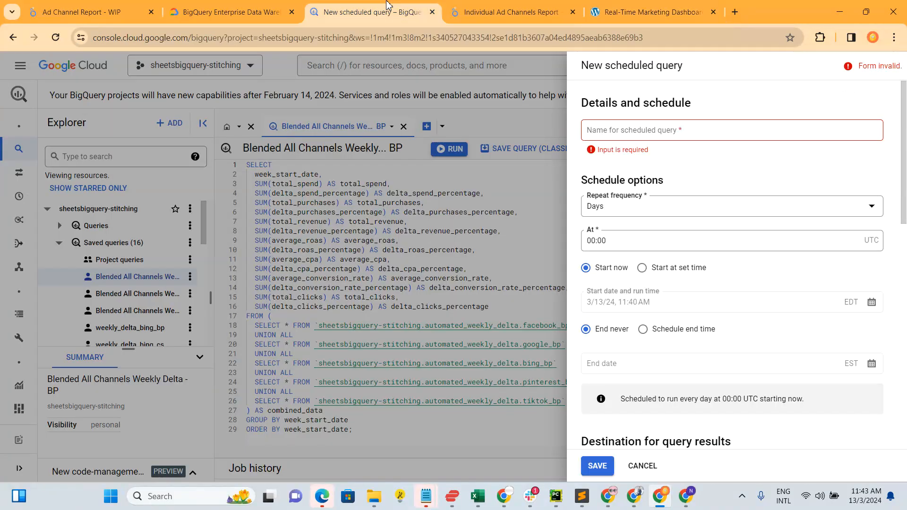
left_click(674, 132)
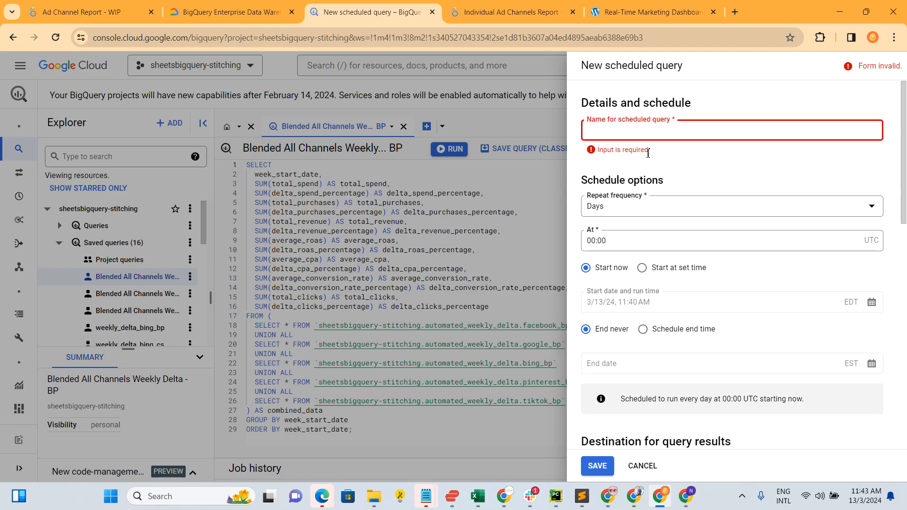
type("Quer")
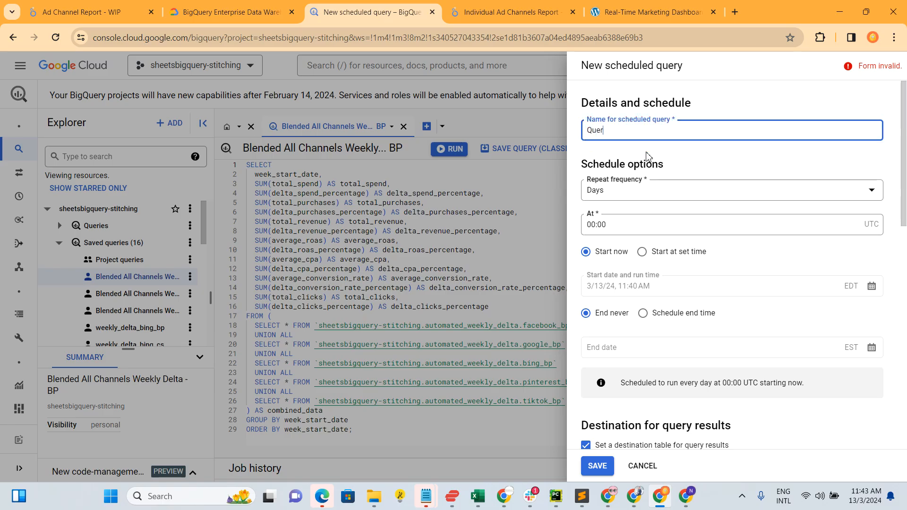
type("y for <Channel Name> <Client Name>")
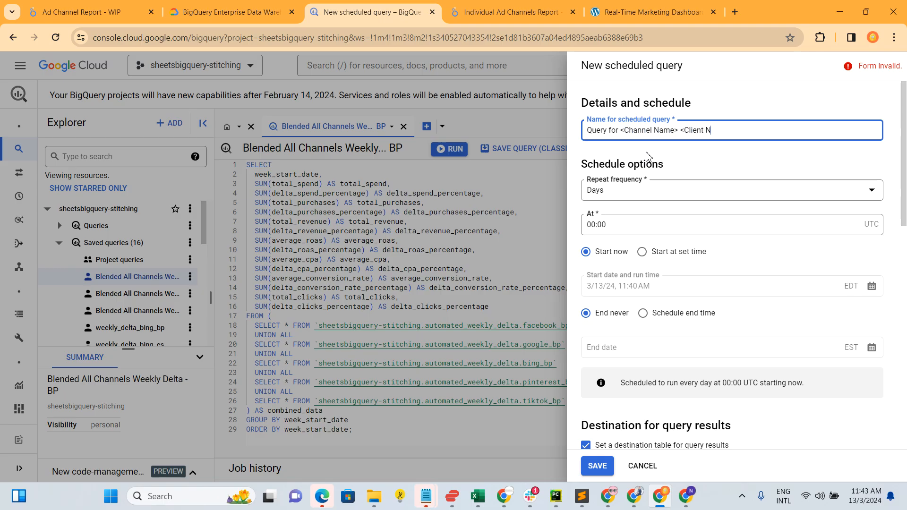
Replace the channel and client placeholders in the scheduled query name with "Facebook Ads - BP"
key("ctrl+shift+Left")
key("ctrl+shift+Left")
key("ctrl+shift+Left")
key("ctrl+shift+Left")
key("ctrl+shift+Left")
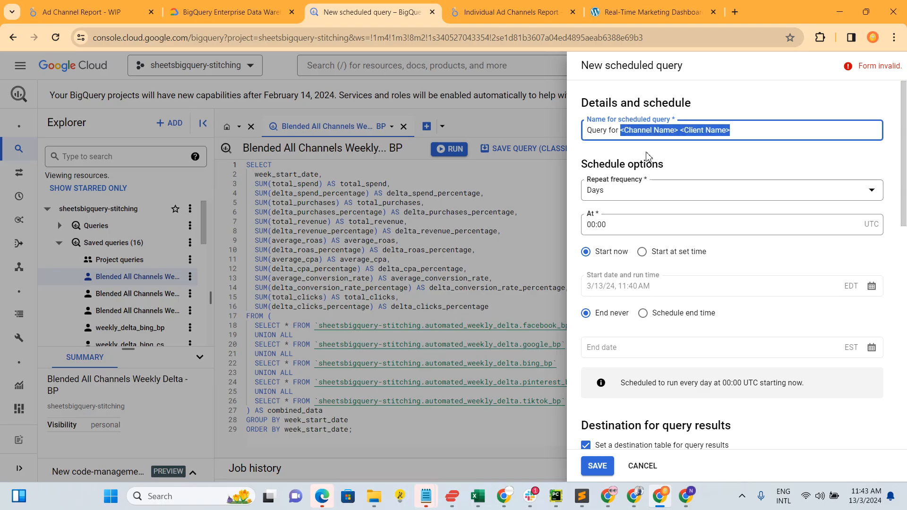
type("Facebook Ads - BP")
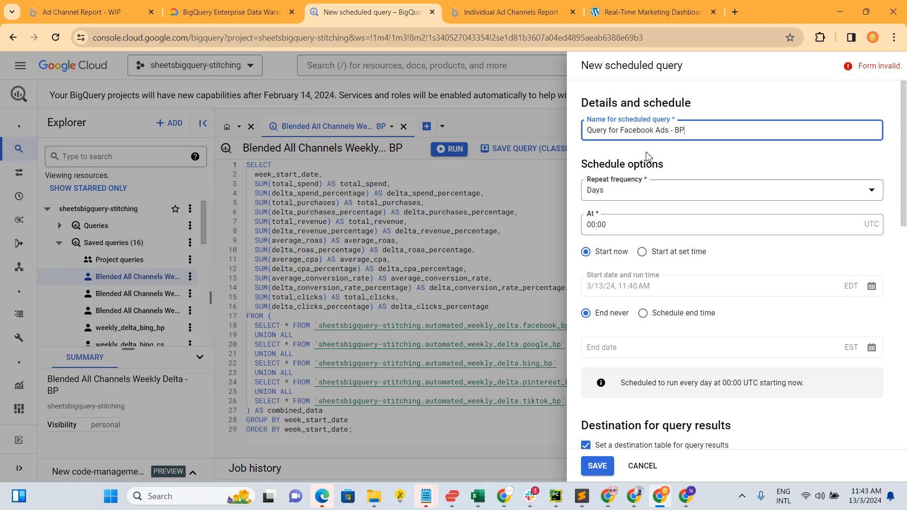
Set the scheduled query's repeat frequency to Minutes
scroll(648, 158, "down", 1)
left_click(632, 140)
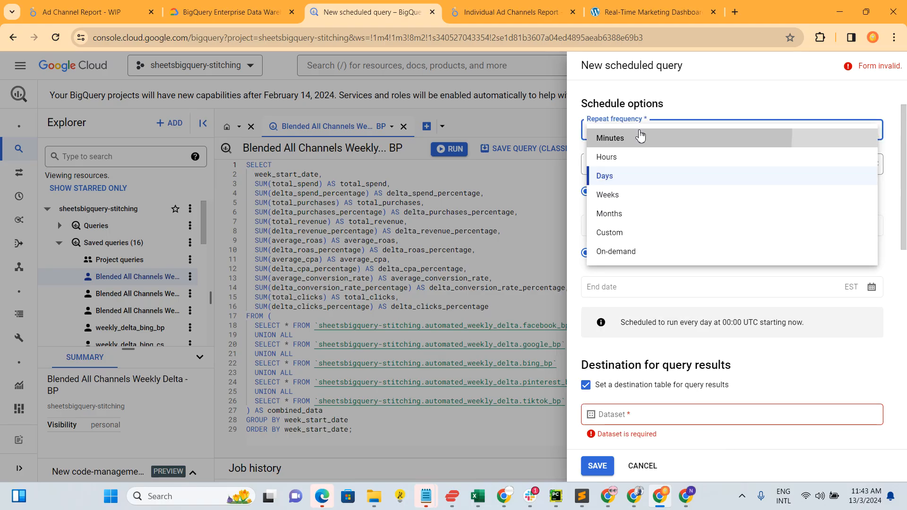
left_click(640, 136)
left_click(641, 136)
left_click(691, 106)
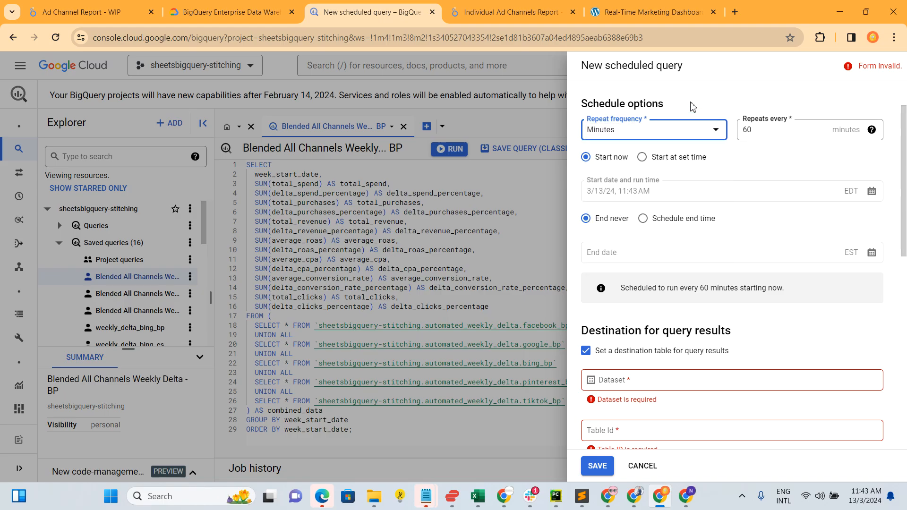
Review the schedule and destination settings of the new scheduled query and reselect Minutes as the repeat frequency
scroll(690, 106, "up", 1)
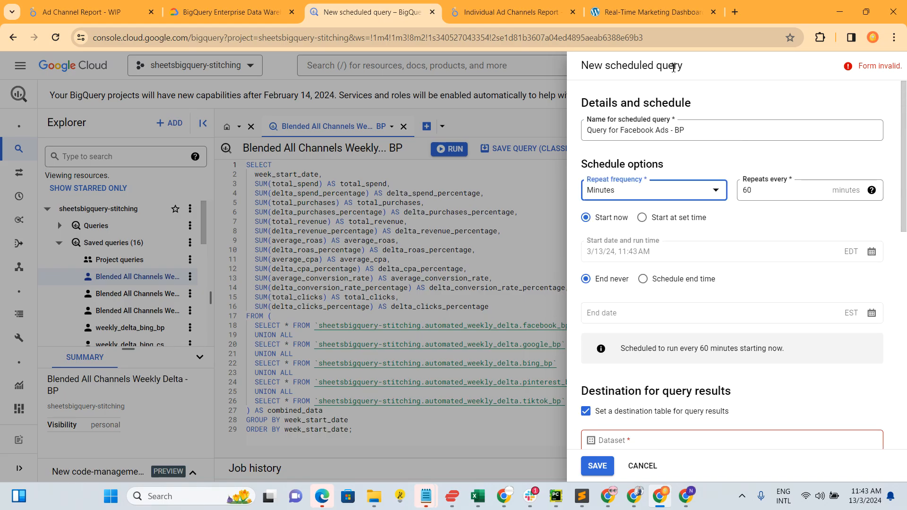
scroll(666, 299, "down", 3)
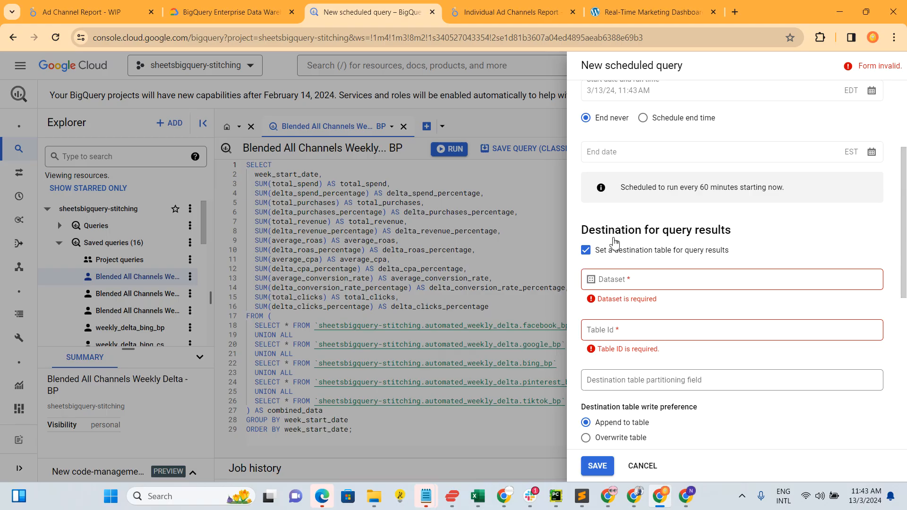
scroll(653, 230, "up", 3)
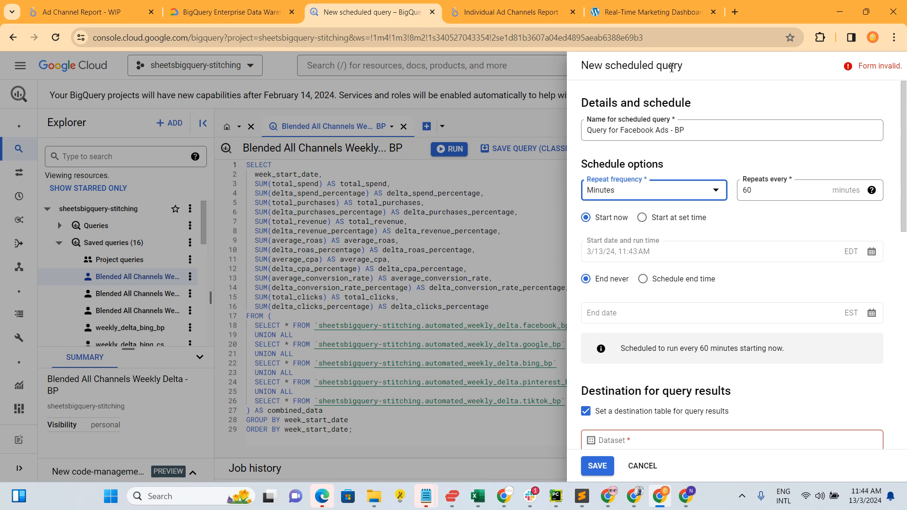
double_click(672, 67)
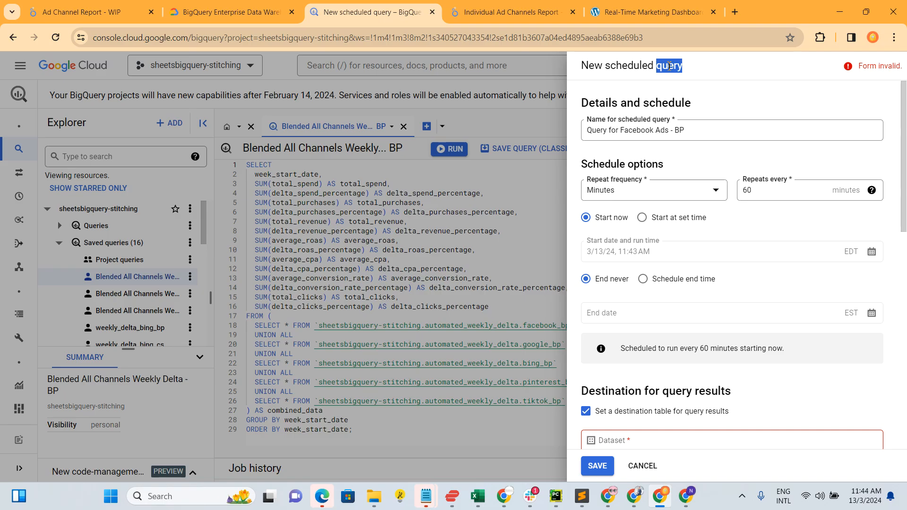
left_click(651, 197)
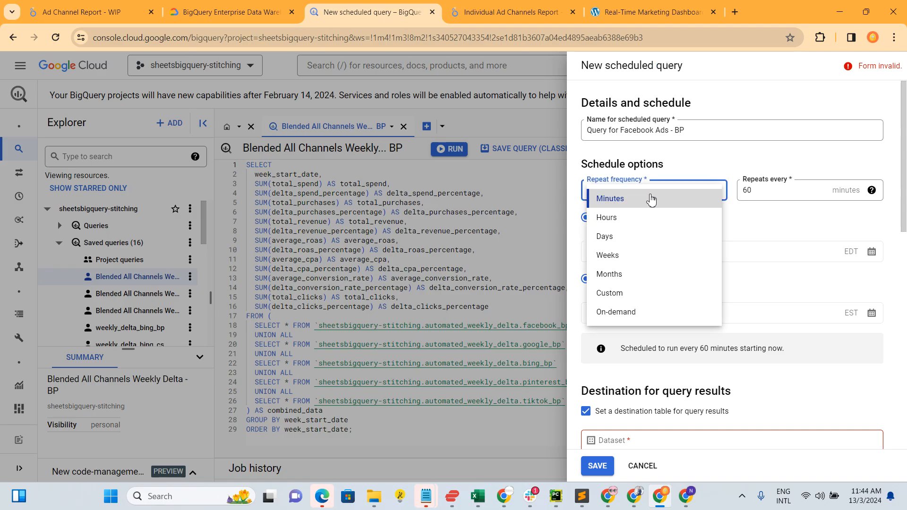
left_click(651, 199)
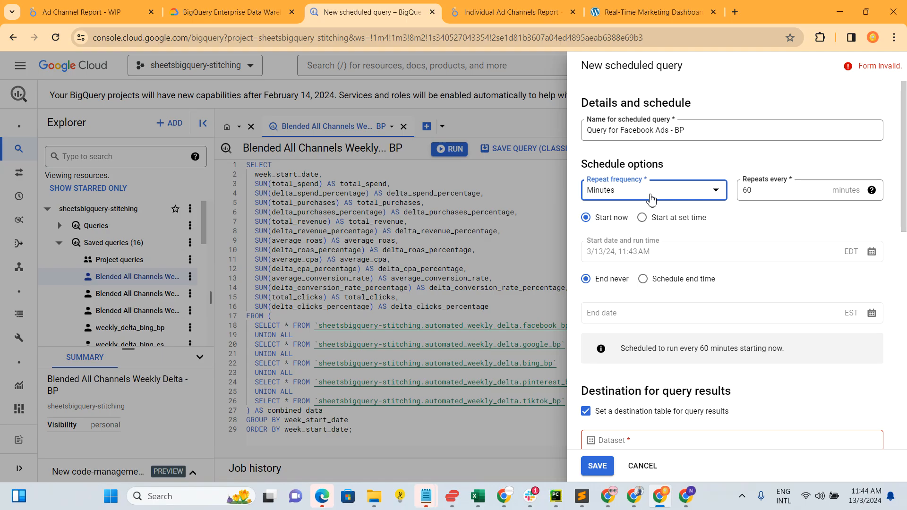
Check the Facebook Ads charts on the marketing dashboard page, then return to the BigQuery scheduled query form
left_click(619, 6)
scroll(499, 367, "down", 3)
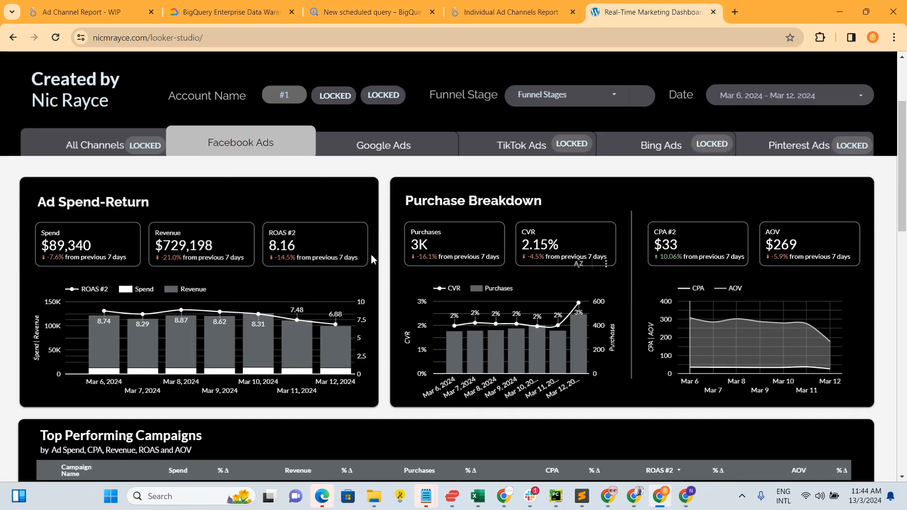
left_click(371, 12)
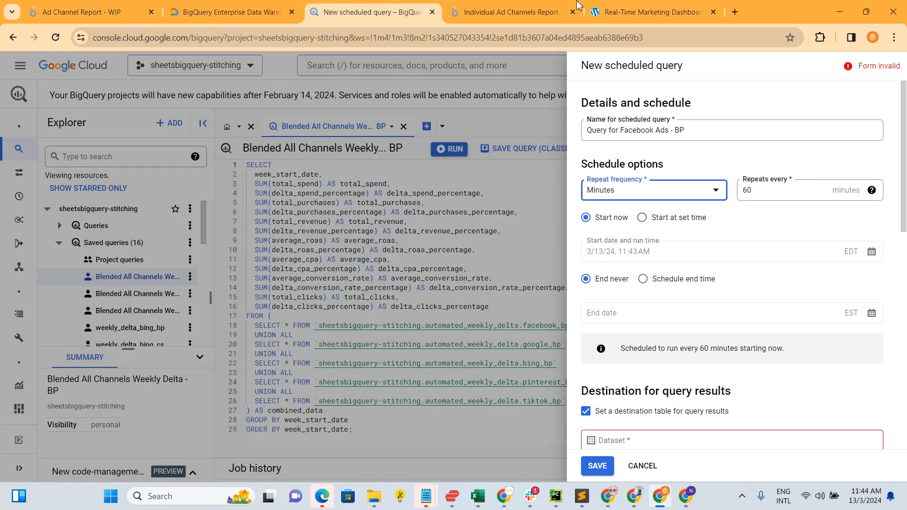
left_click(650, 12)
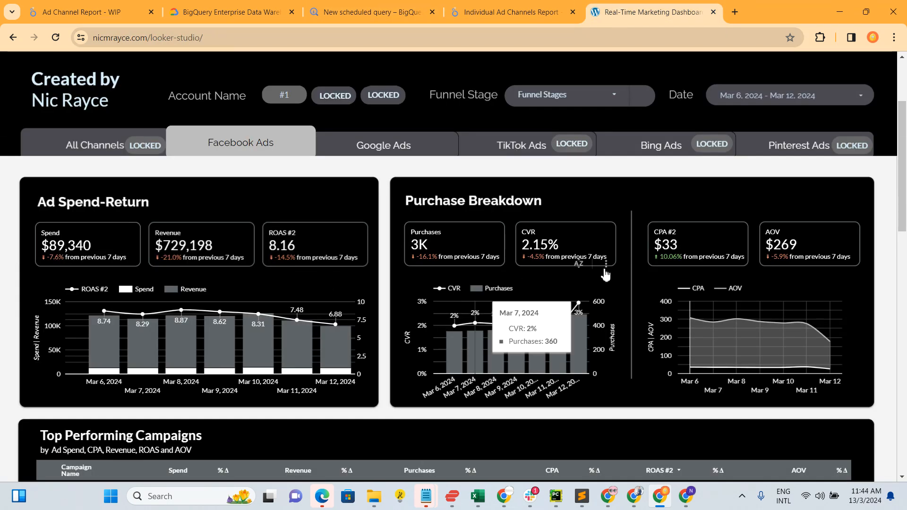
left_click(341, 5)
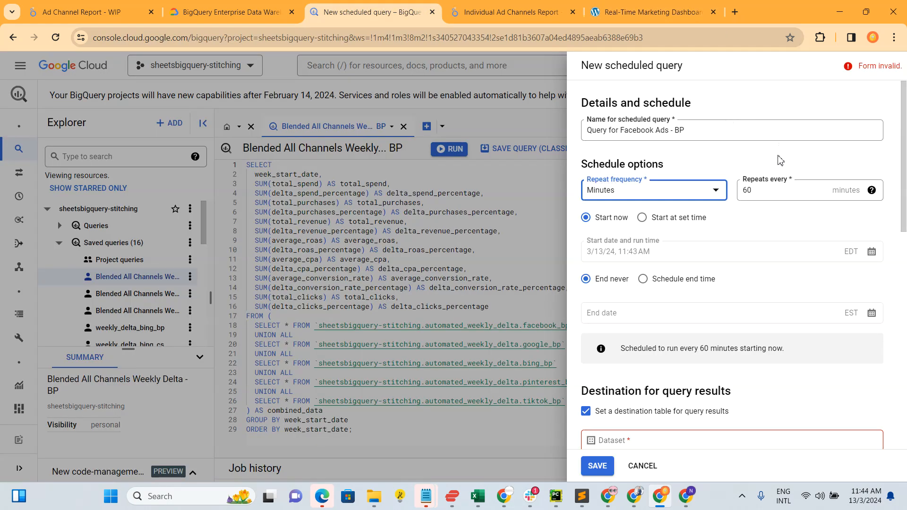
Set the scheduled query to repeat every 5 minutes
left_click(763, 191)
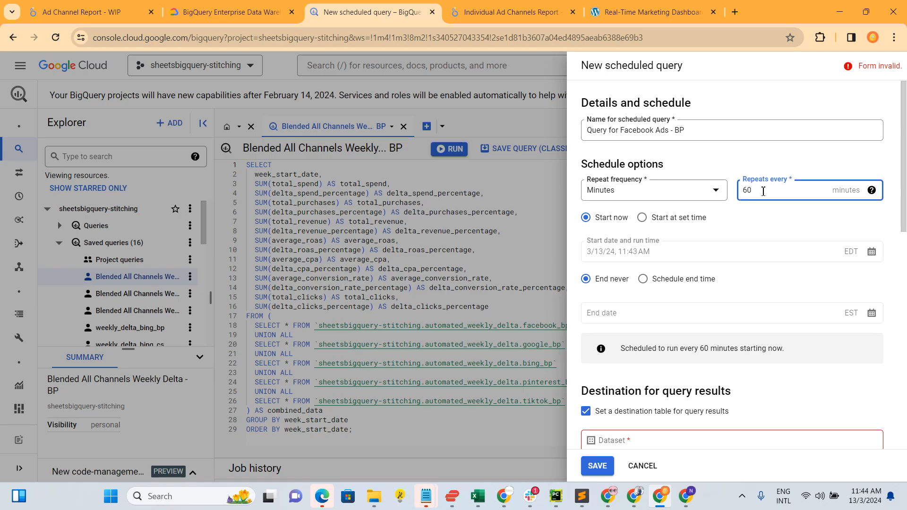
key("BackSpace")
key("BackSpace")
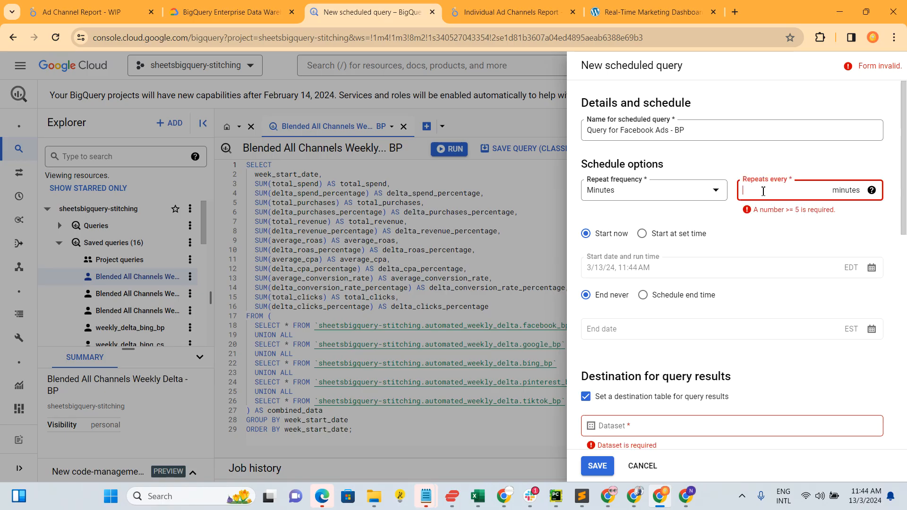
type("5")
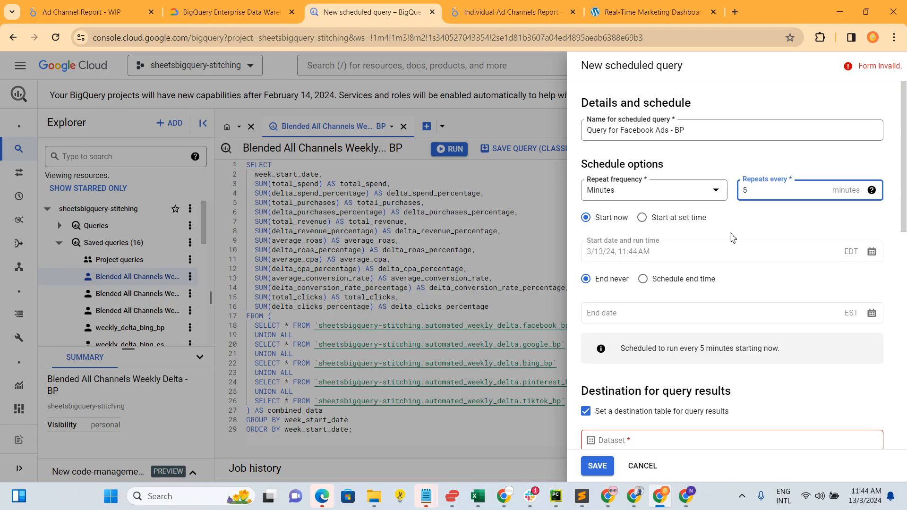
Change the scheduled query's repeat frequency to Hours and have the schedule start now
left_click(708, 191)
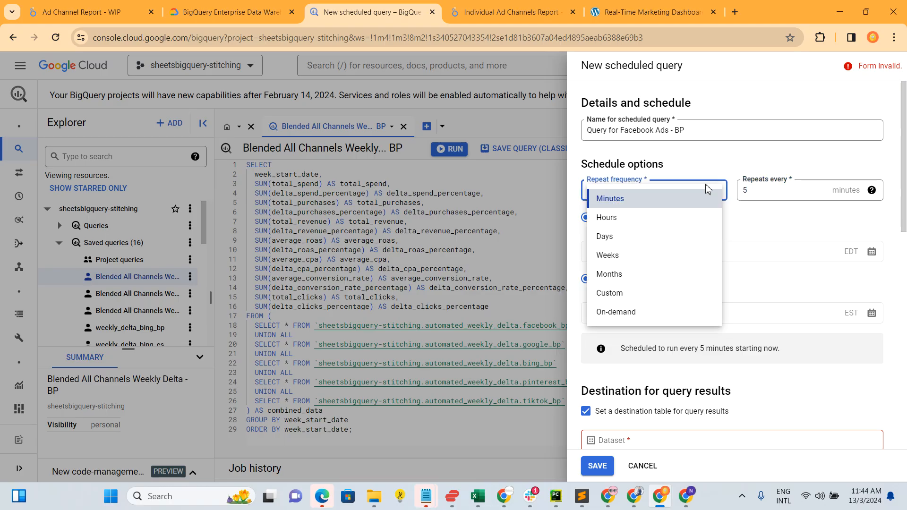
left_click(668, 218)
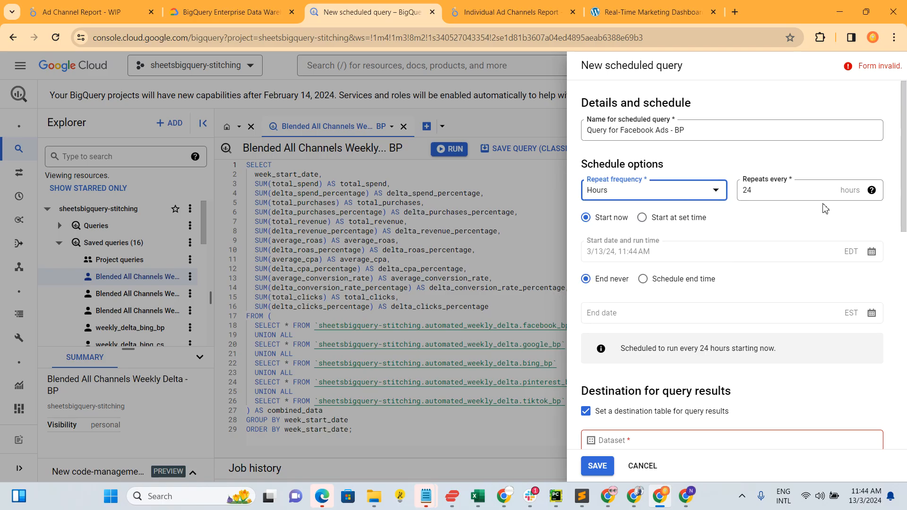
left_click(599, 223)
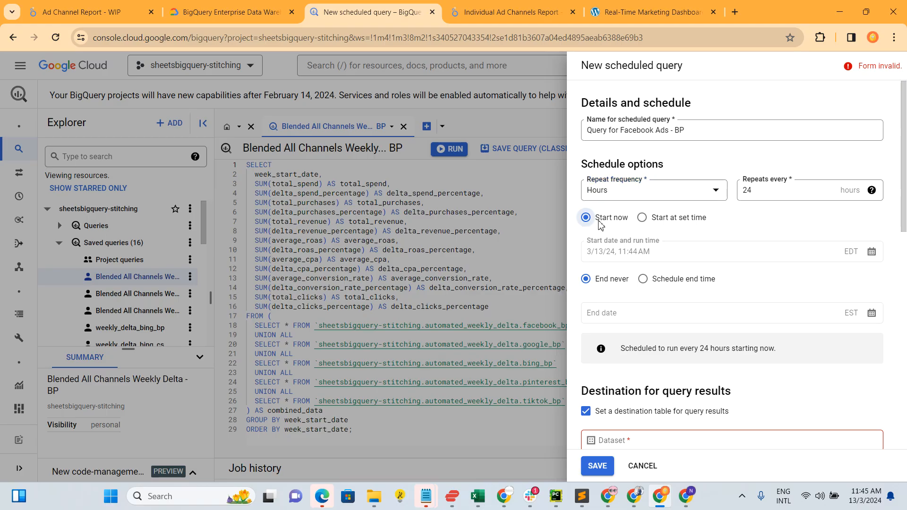
scroll(603, 236, "down", 1)
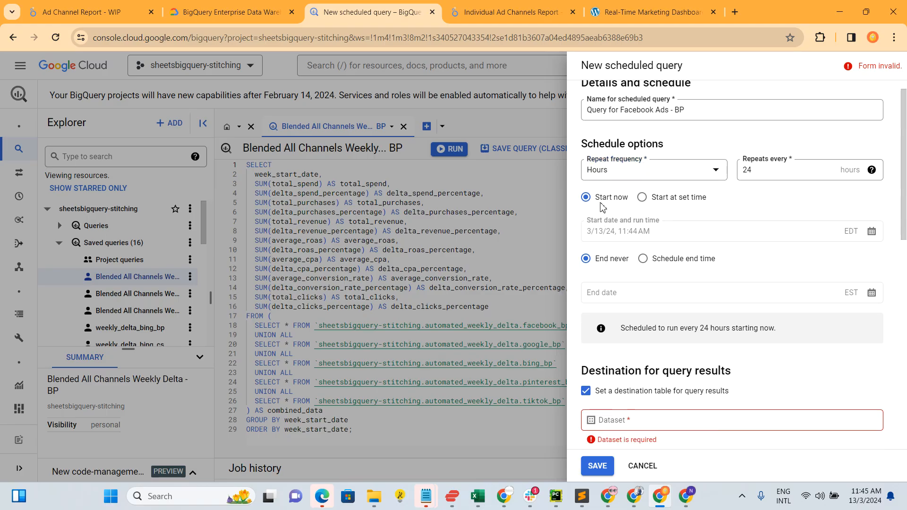
scroll(612, 196, "up", 1)
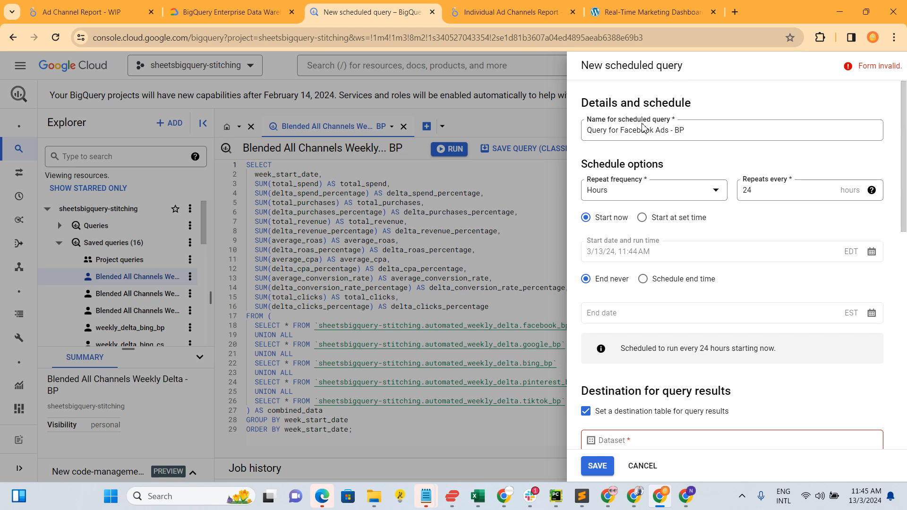
Check the dataset names in the Looker Studio report, and set the query's destination dataset to sheetsbigquery-stitching.automated_weekly_delta
scroll(605, 232, "down", 3)
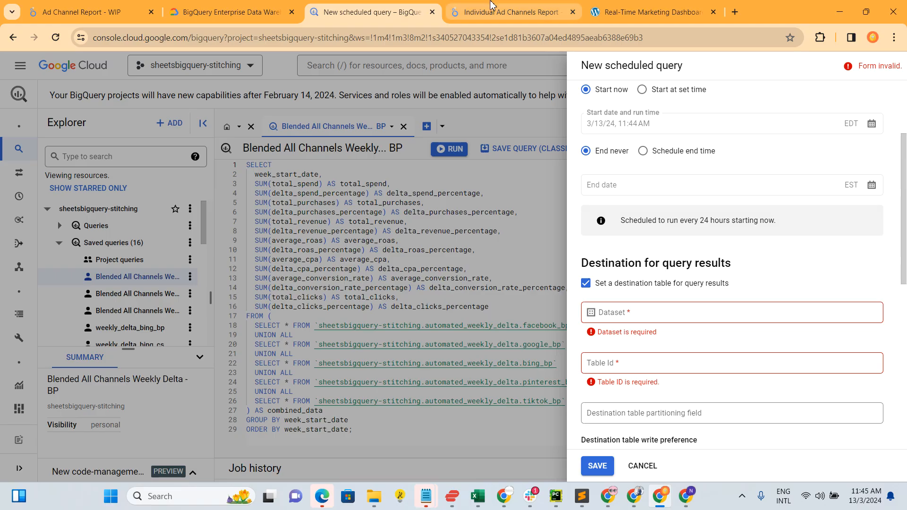
left_click(509, 7)
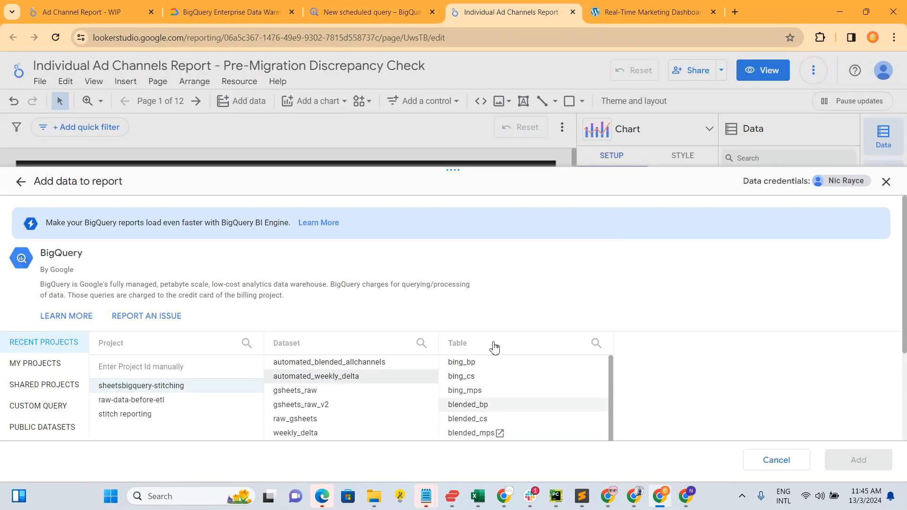
left_click(382, 7)
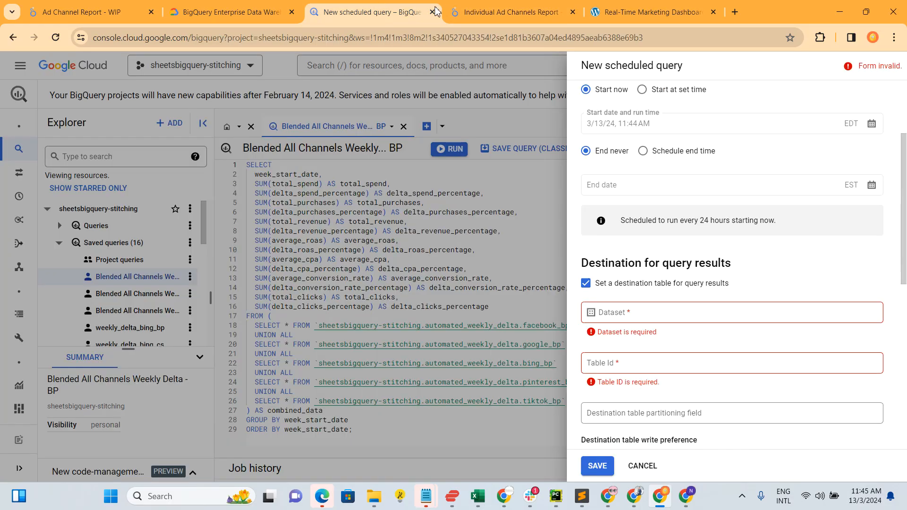
left_click(655, 313)
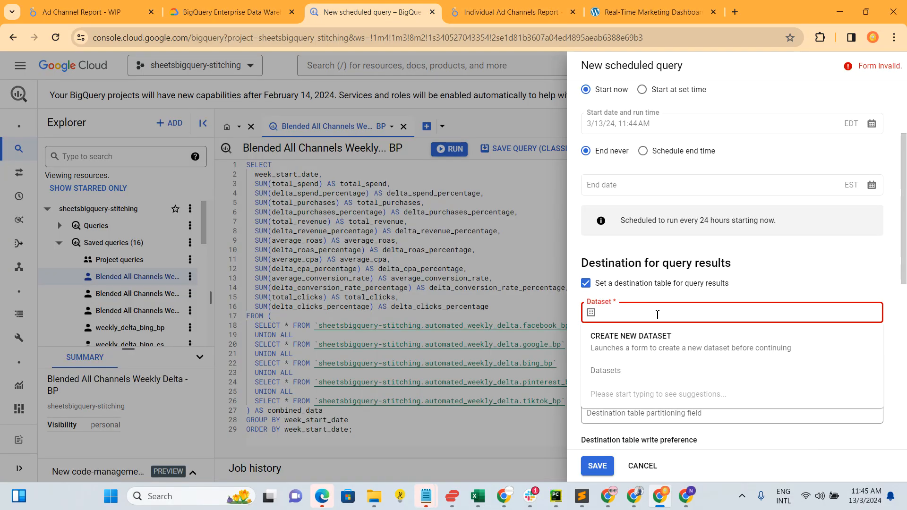
type("shee")
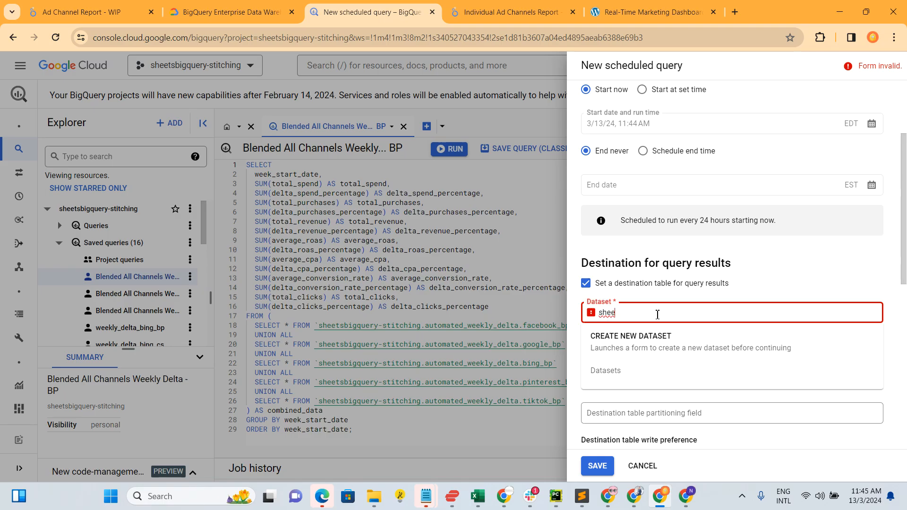
type("tsbigquery")
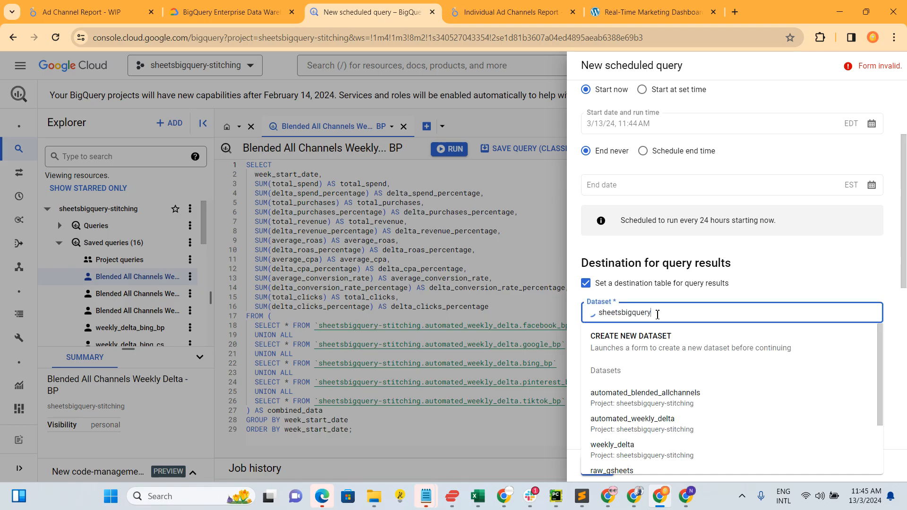
type("-stitching")
scroll(686, 393, "down", 3)
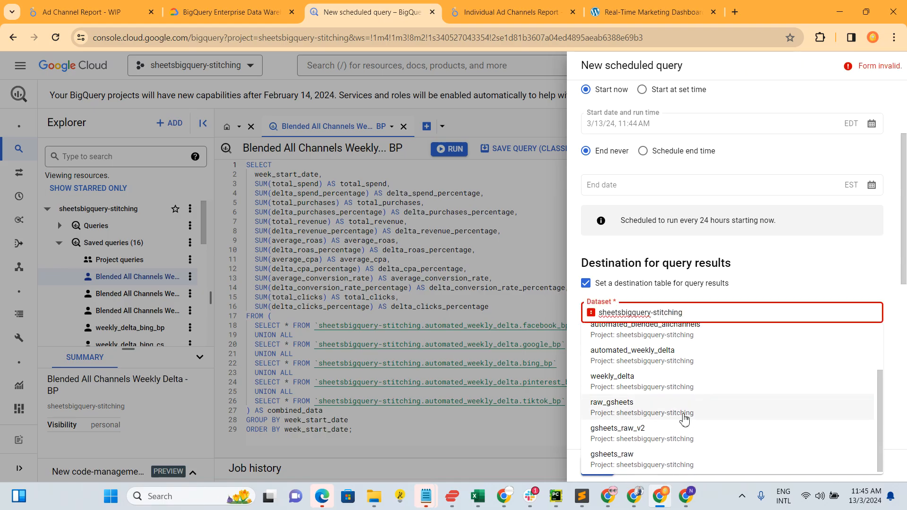
scroll(685, 390, "up", 1)
left_click(680, 375)
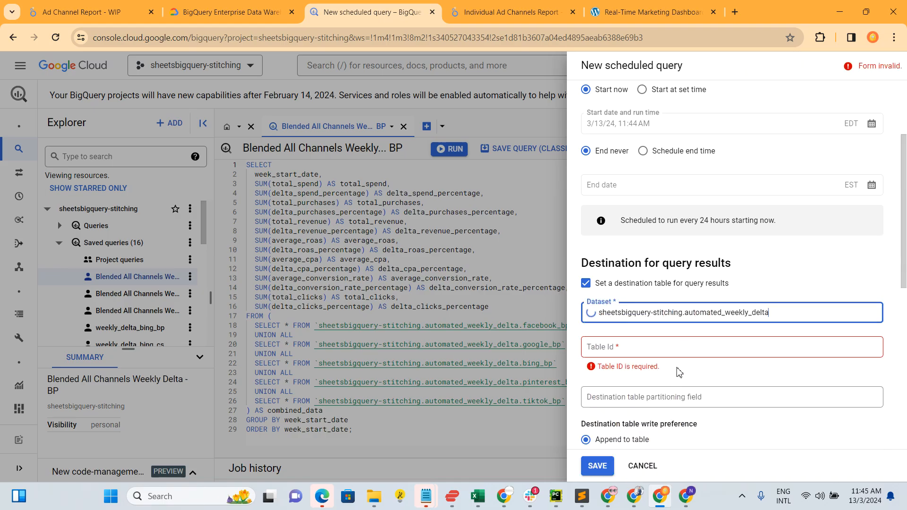
Set the destination table ID to fb_bp and the write preference to Overwrite table
left_click(654, 353)
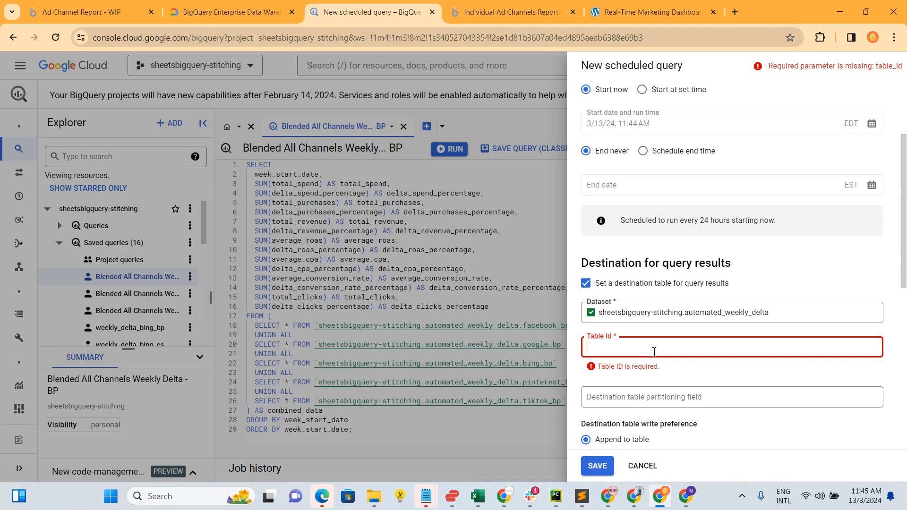
type("fb_")
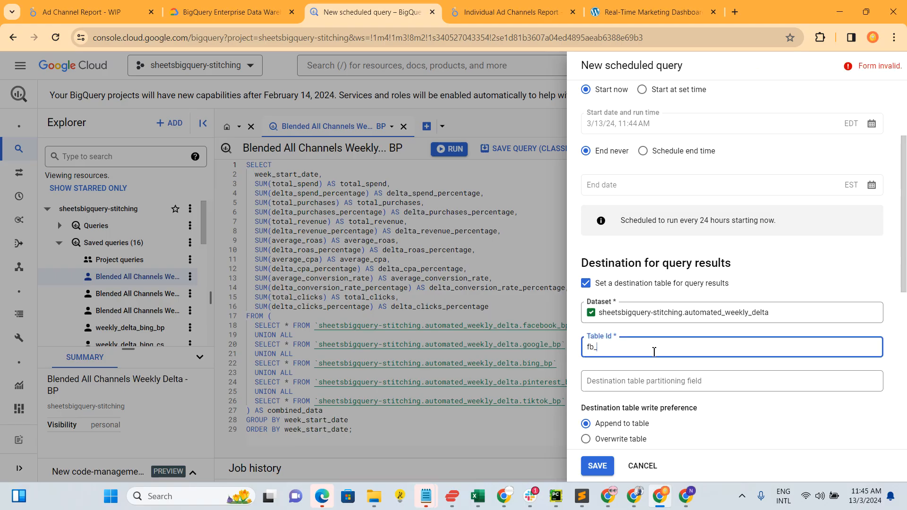
type("bp")
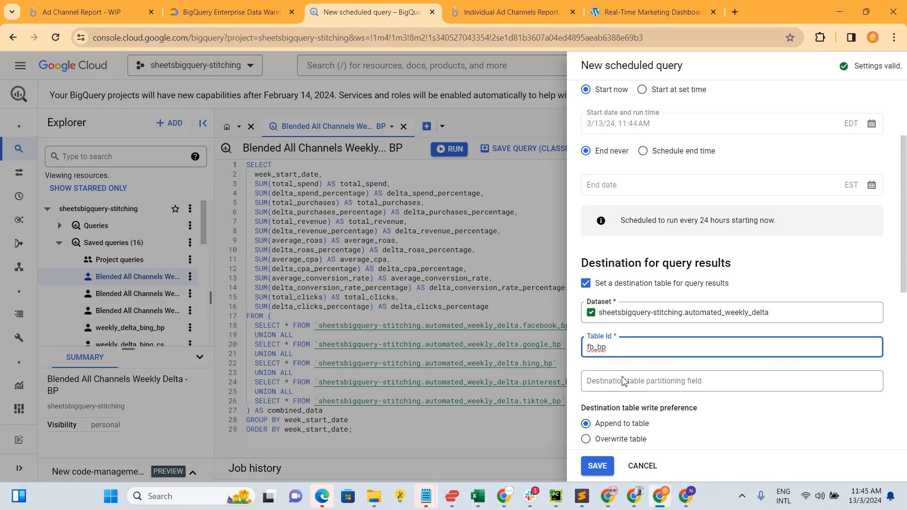
scroll(623, 378, "down", 1)
scroll(647, 348, "down", 2)
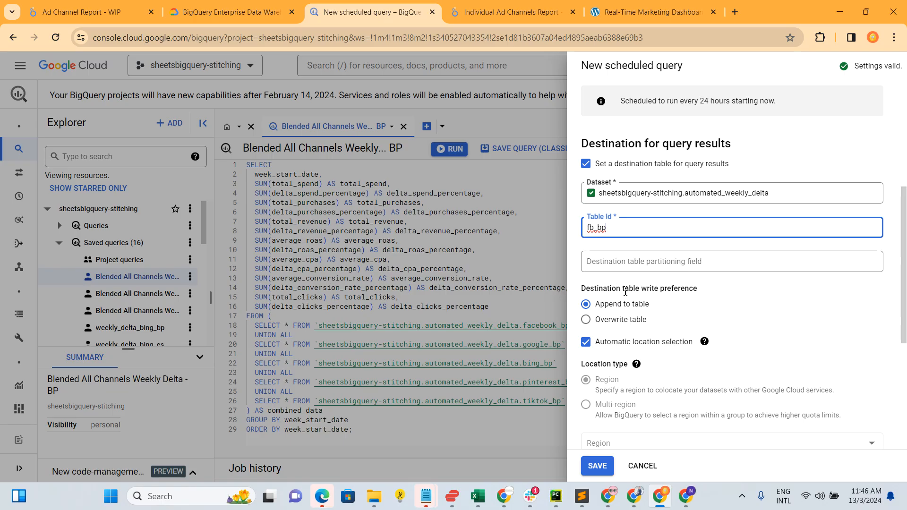
left_click(586, 319)
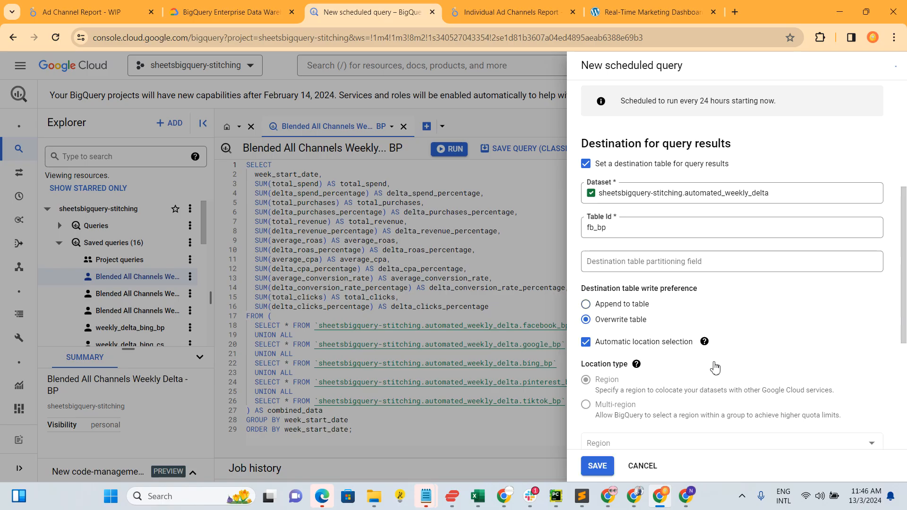
Review the location and service account settings, and expand the advanced options to examine the encryption choices
scroll(716, 366, "down", 2)
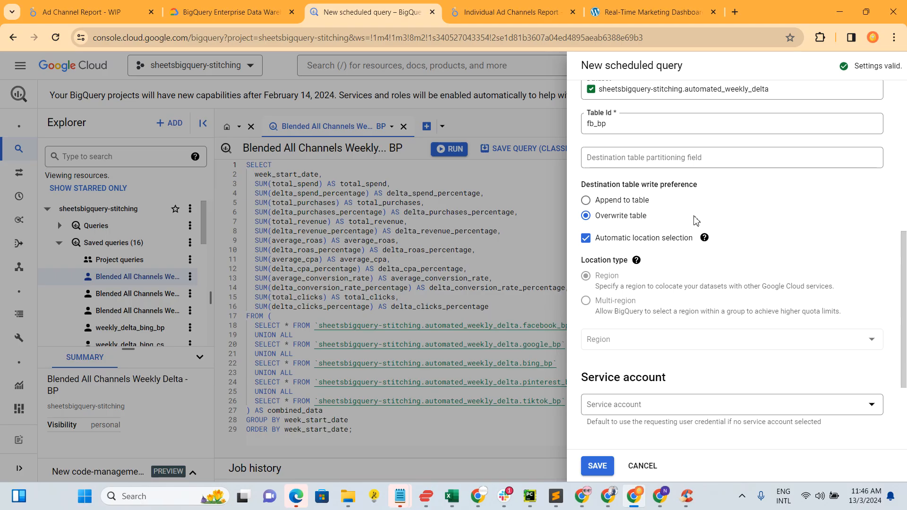
scroll(745, 260, "up", 2)
scroll(744, 260, "down", 3)
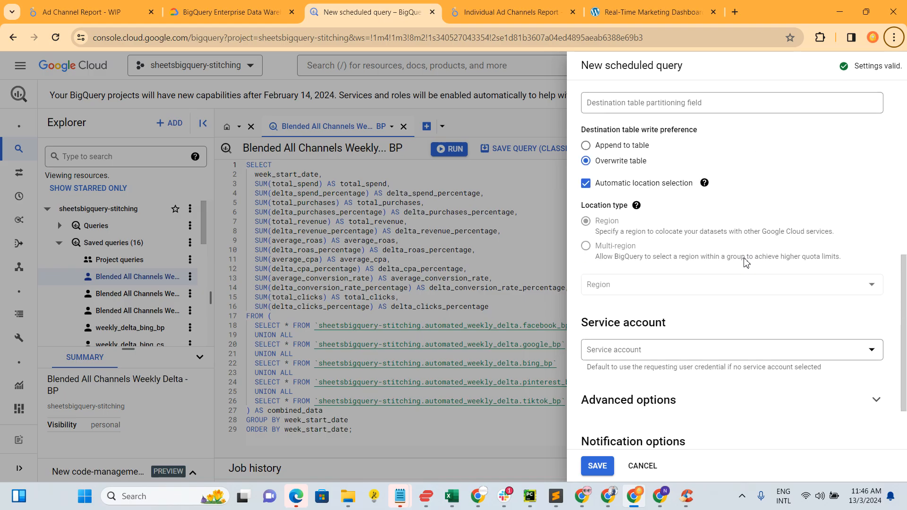
scroll(744, 260, "down", 1)
left_click(719, 282)
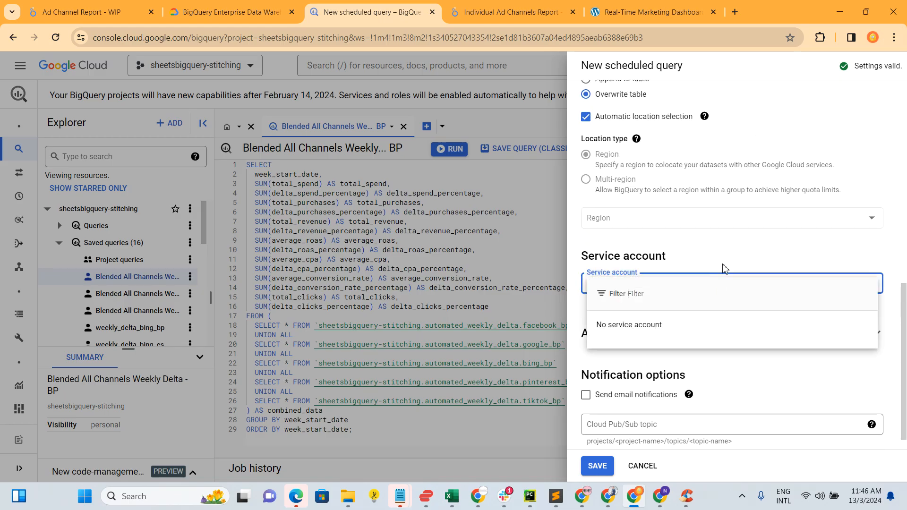
left_click(727, 257)
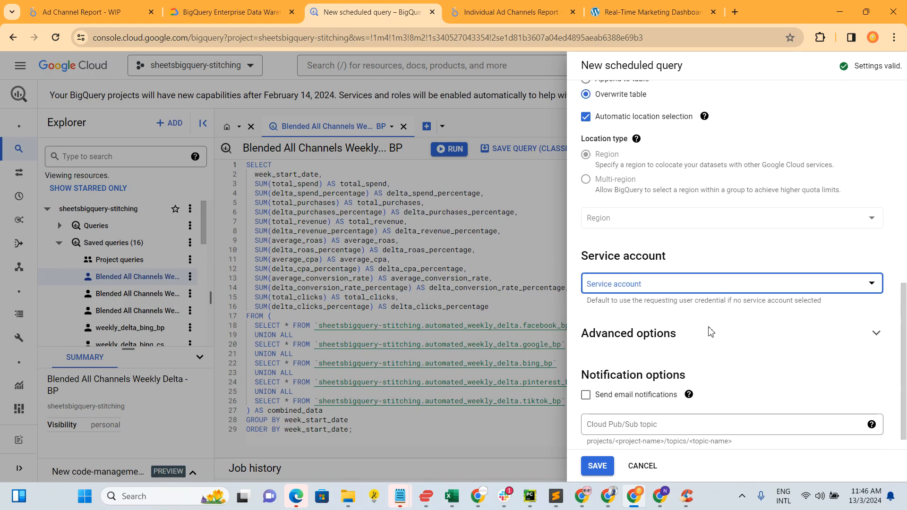
left_click(875, 335)
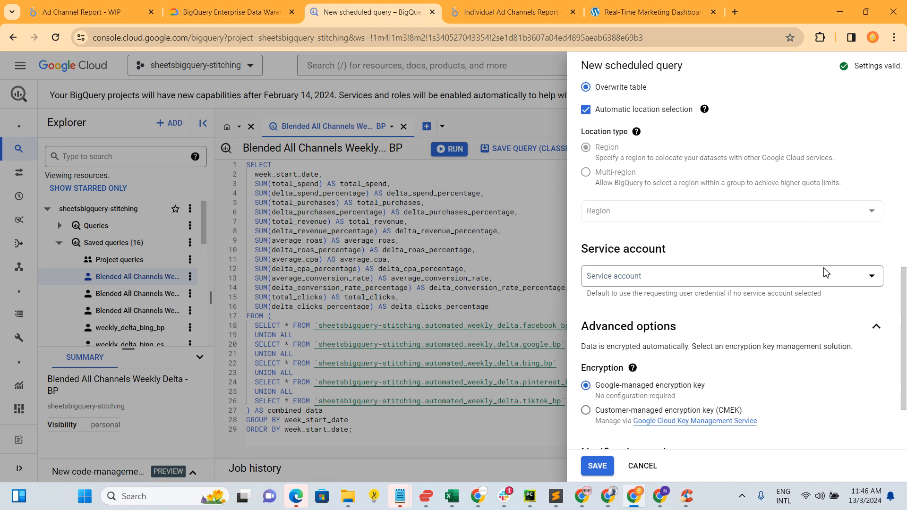
scroll(824, 270, "down", 2)
scroll(826, 273, "up", 2)
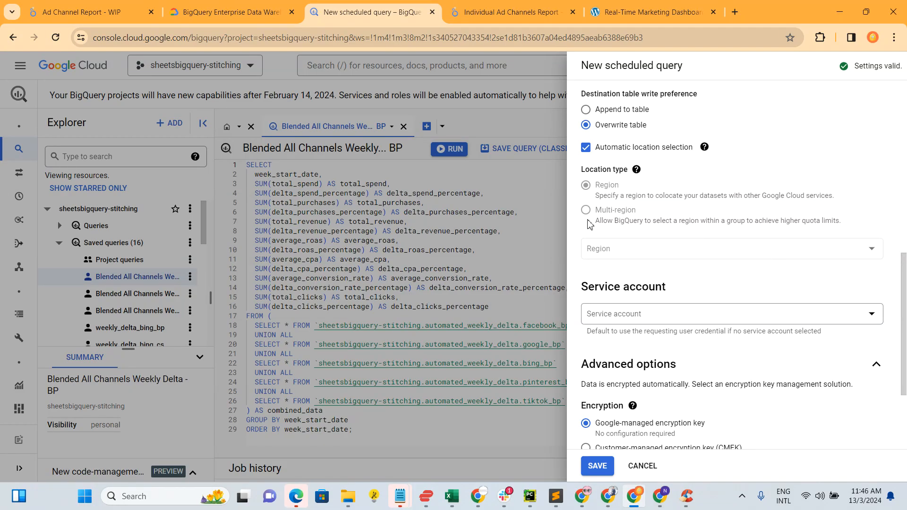
Turn off automatic location selection to inspect the list of regions, and re-enable it without choosing one
left_click(585, 147)
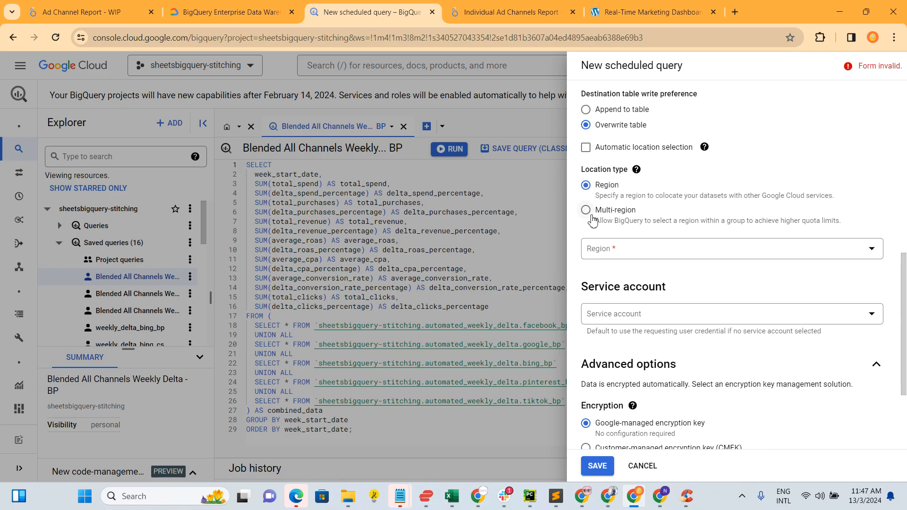
left_click(609, 258)
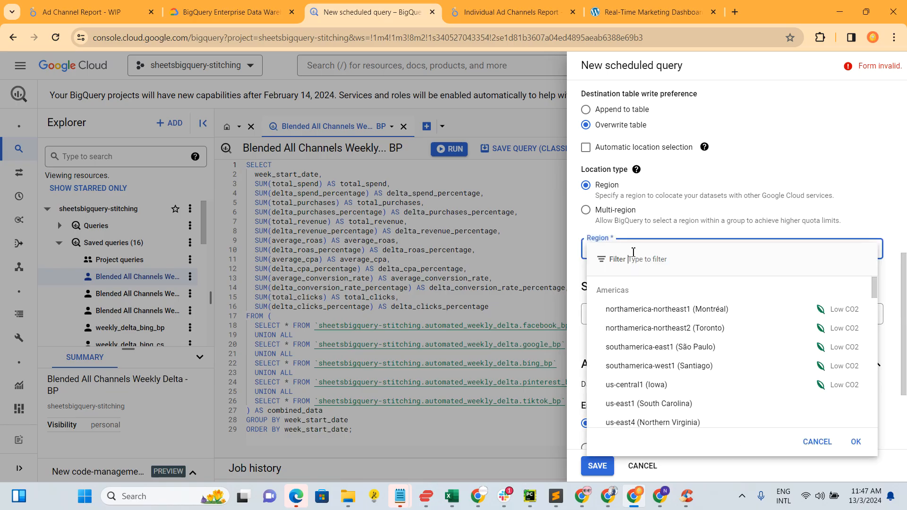
left_click(682, 351)
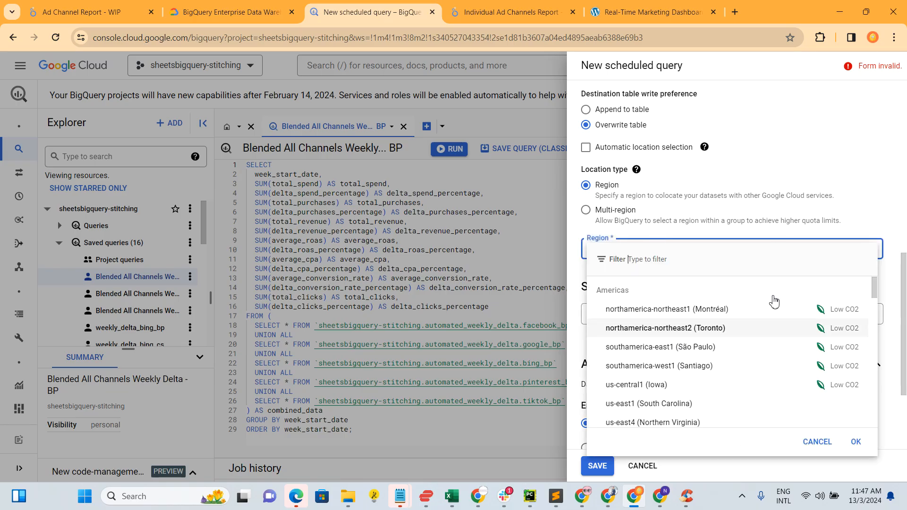
left_click(806, 173)
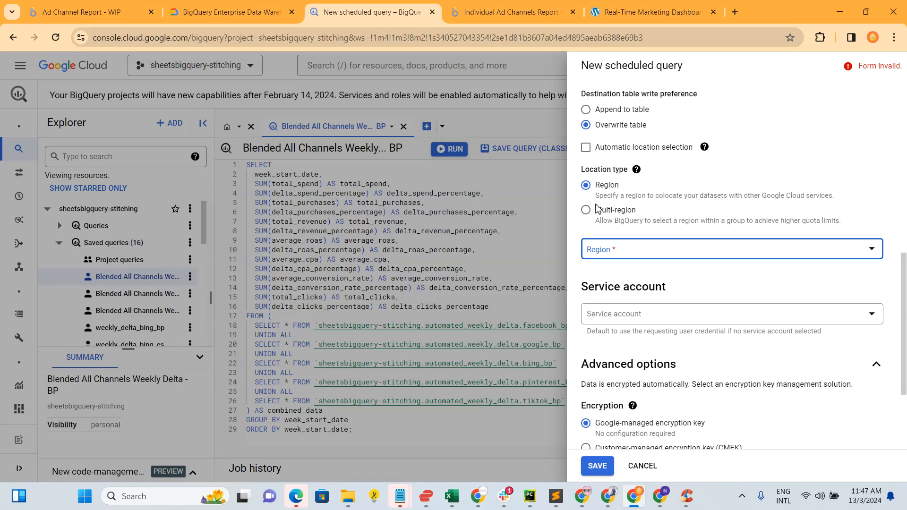
left_click(588, 150)
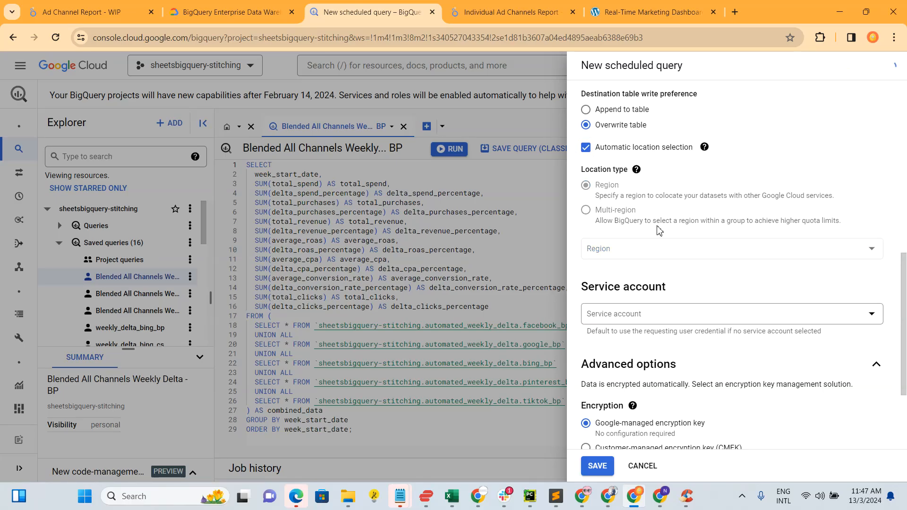
Review the scheduled query's destination settings, and switch to the Looker Studio report to view the tables in the automated_weekly_delta dataset
scroll(659, 228, "down", 1)
scroll(658, 229, "up", 2)
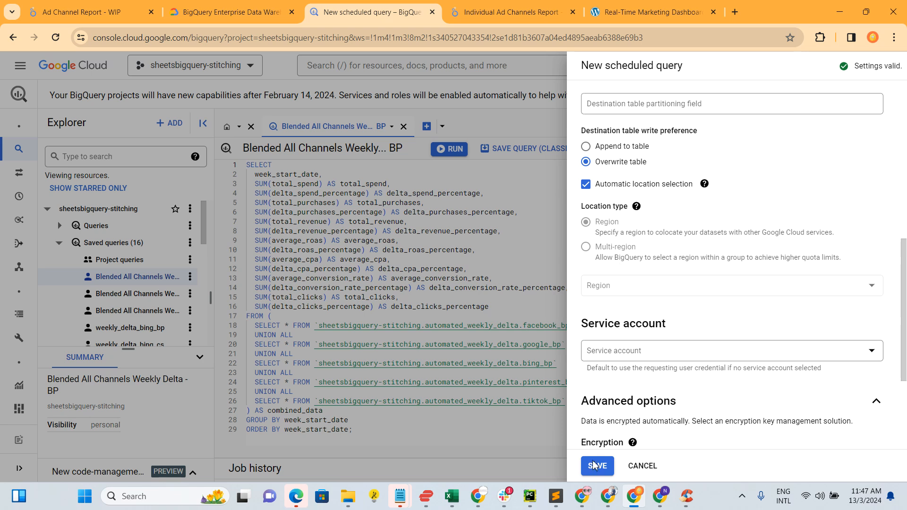
scroll(624, 284, "up", 4)
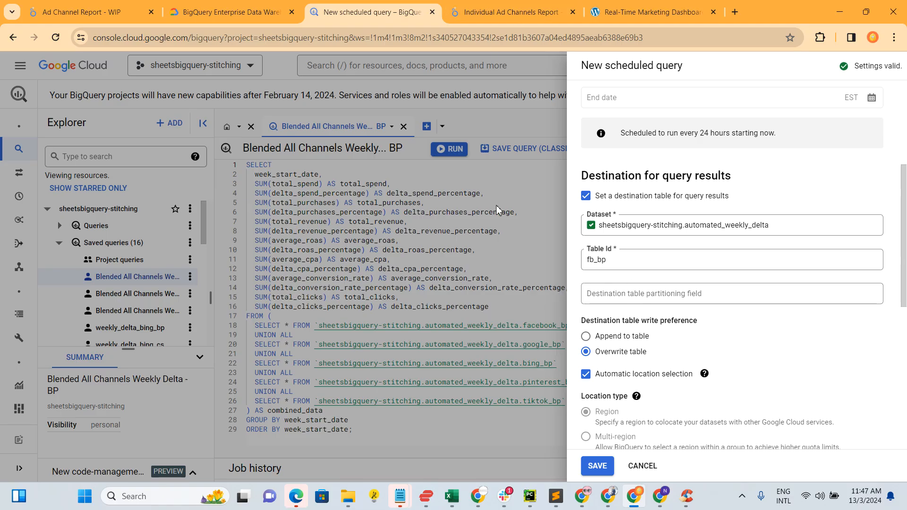
left_click(504, 13)
scroll(393, 312, "down", 1)
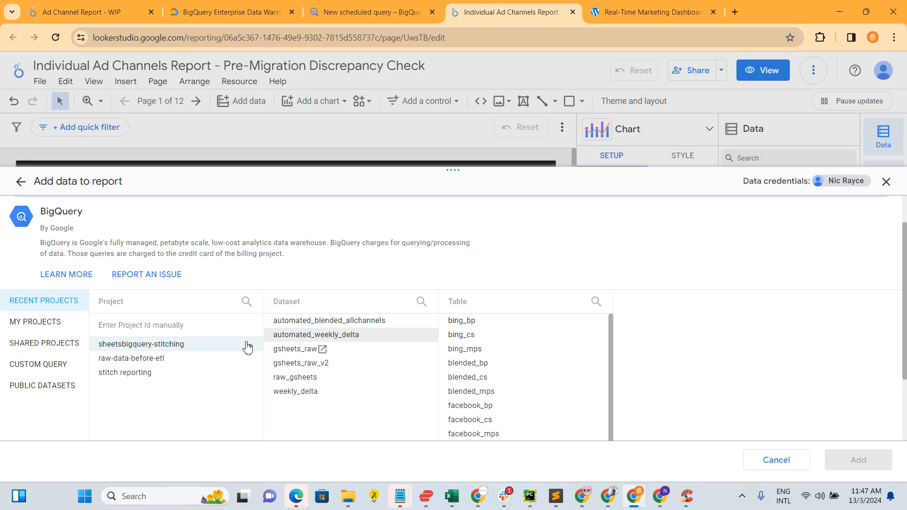
Select the facebook_bp table in the automated_weekly_delta dataset, and switch to the Real-Time Marketing Dashboard page to view the Facebook Ads charts and campaign tables
scroll(479, 402, "down", 1)
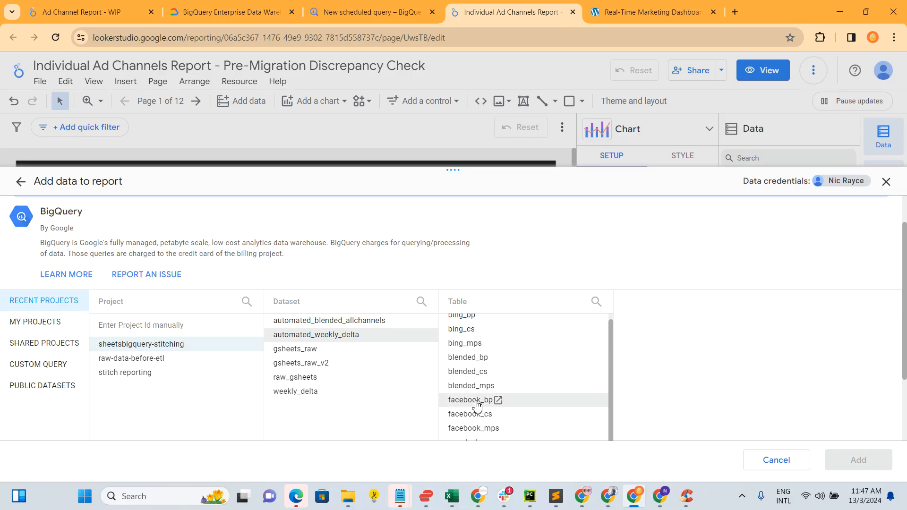
left_click(476, 404)
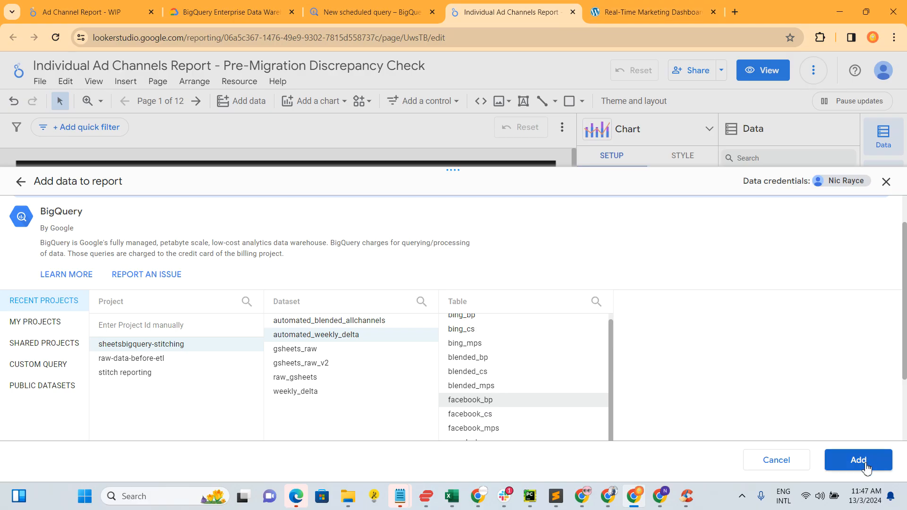
left_click(636, 5)
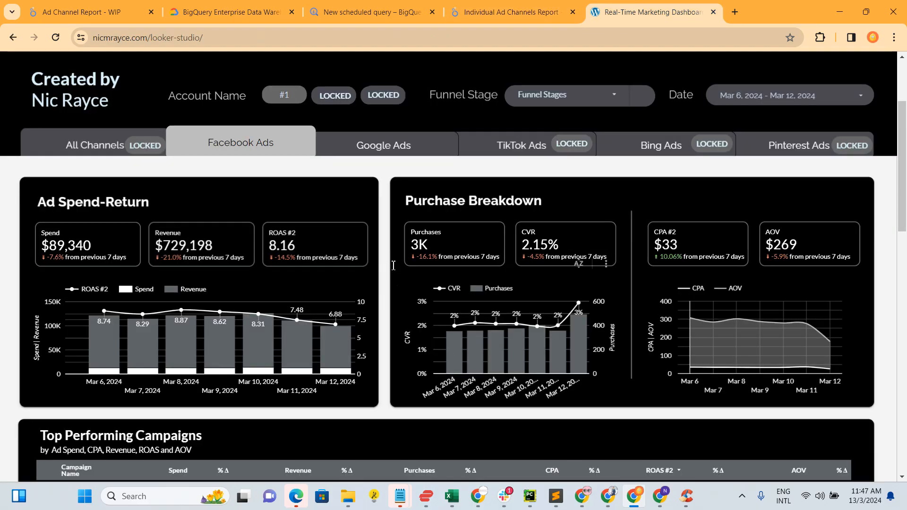
scroll(393, 266, "down", 5)
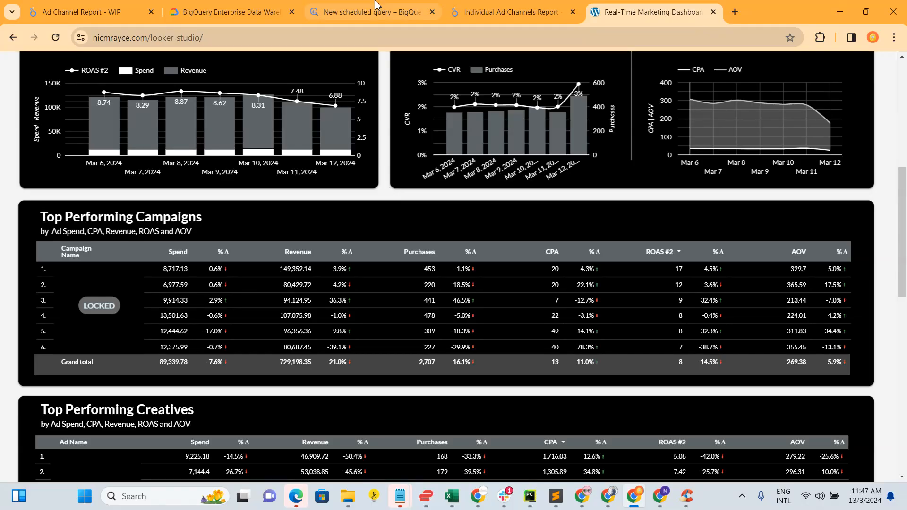
Return to the new scheduled query in BigQuery and review its schedule, destination, service account, encryption and notification settings
left_click(377, 5)
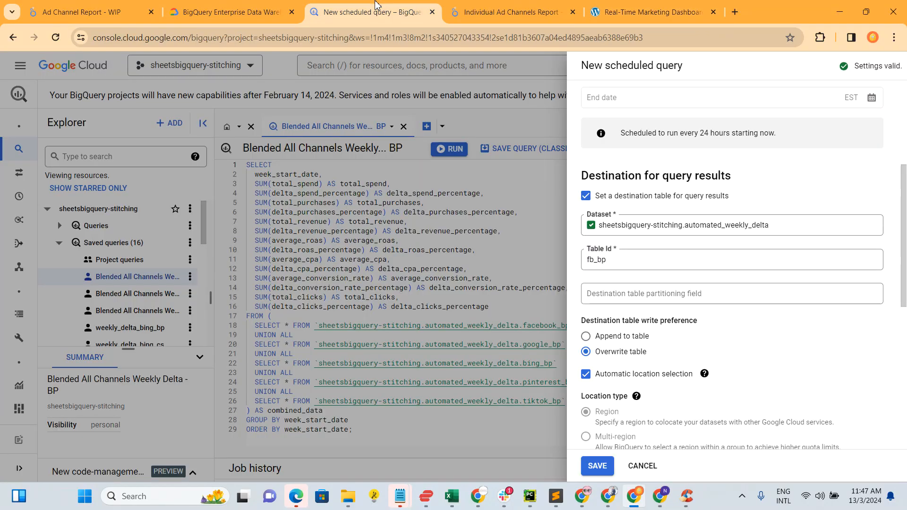
scroll(711, 250, "up", 5)
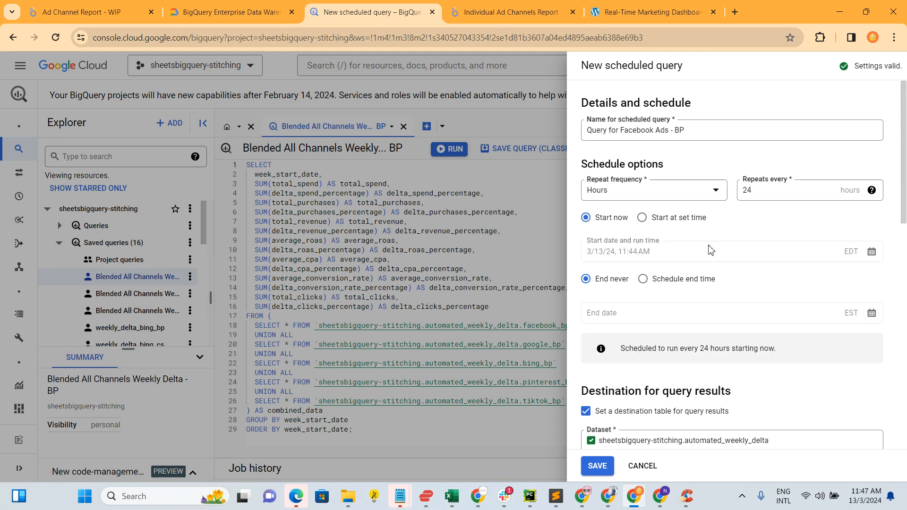
scroll(632, 228, "down", 9)
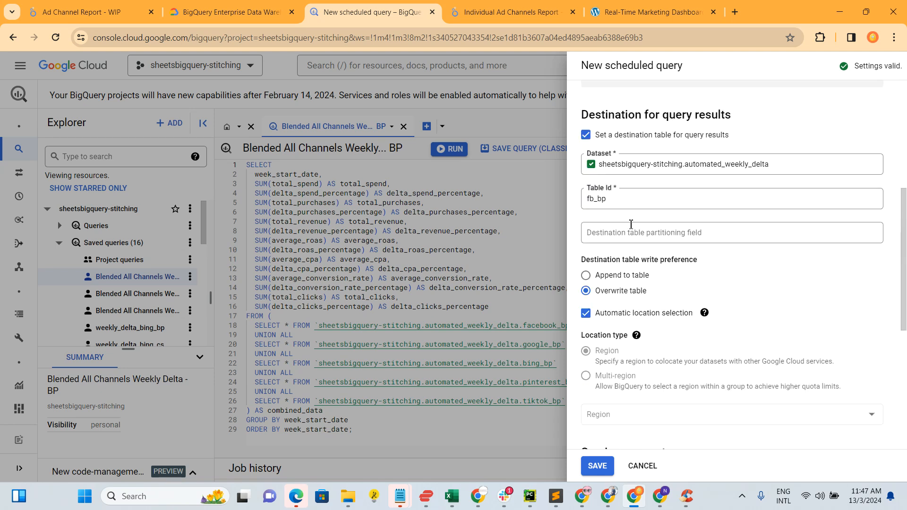
scroll(632, 228, "down", 3)
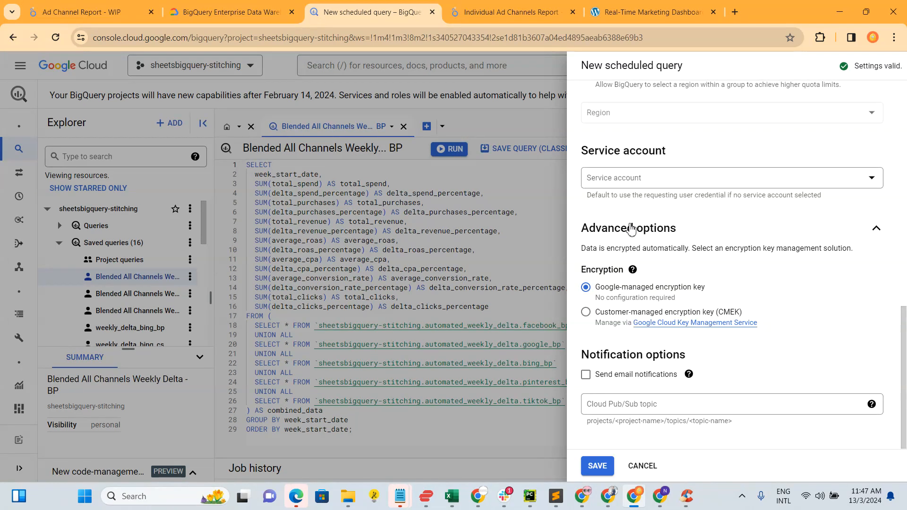